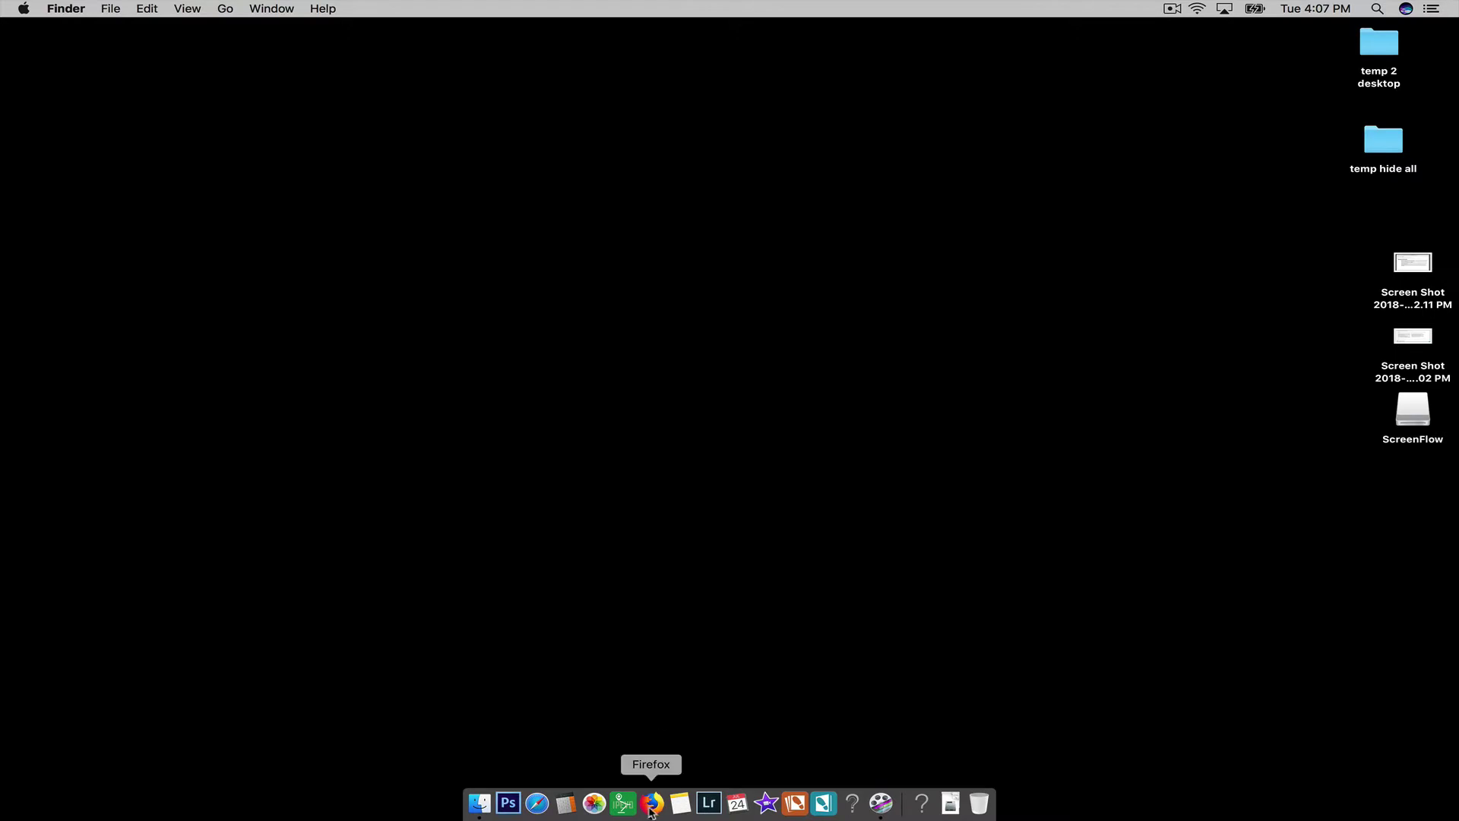
# Open Firefox, go to google.com/drive, and enter Google Drive's My Drive page
pyautogui.click(652, 803)
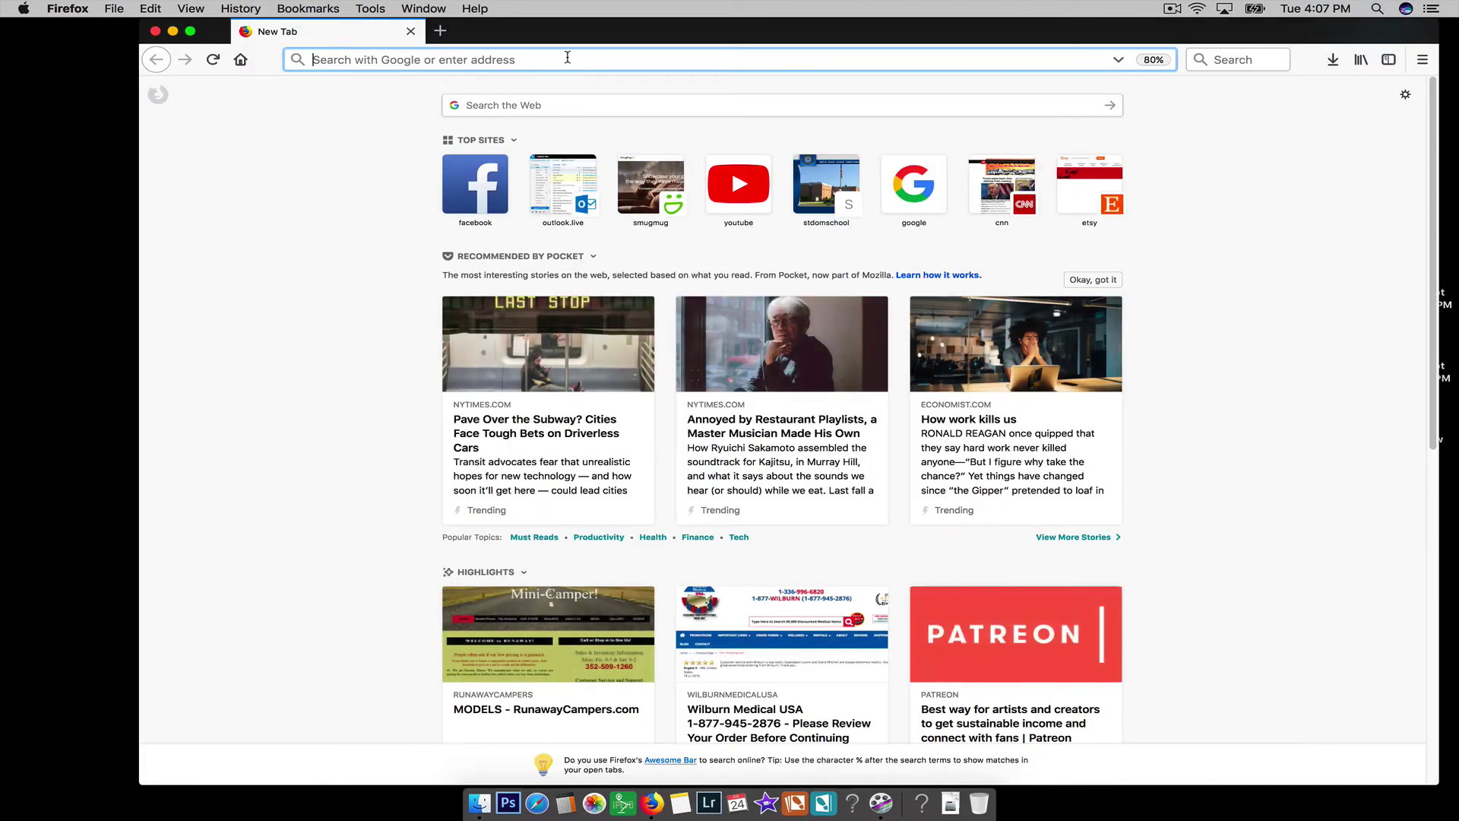
pyautogui.write('google.')
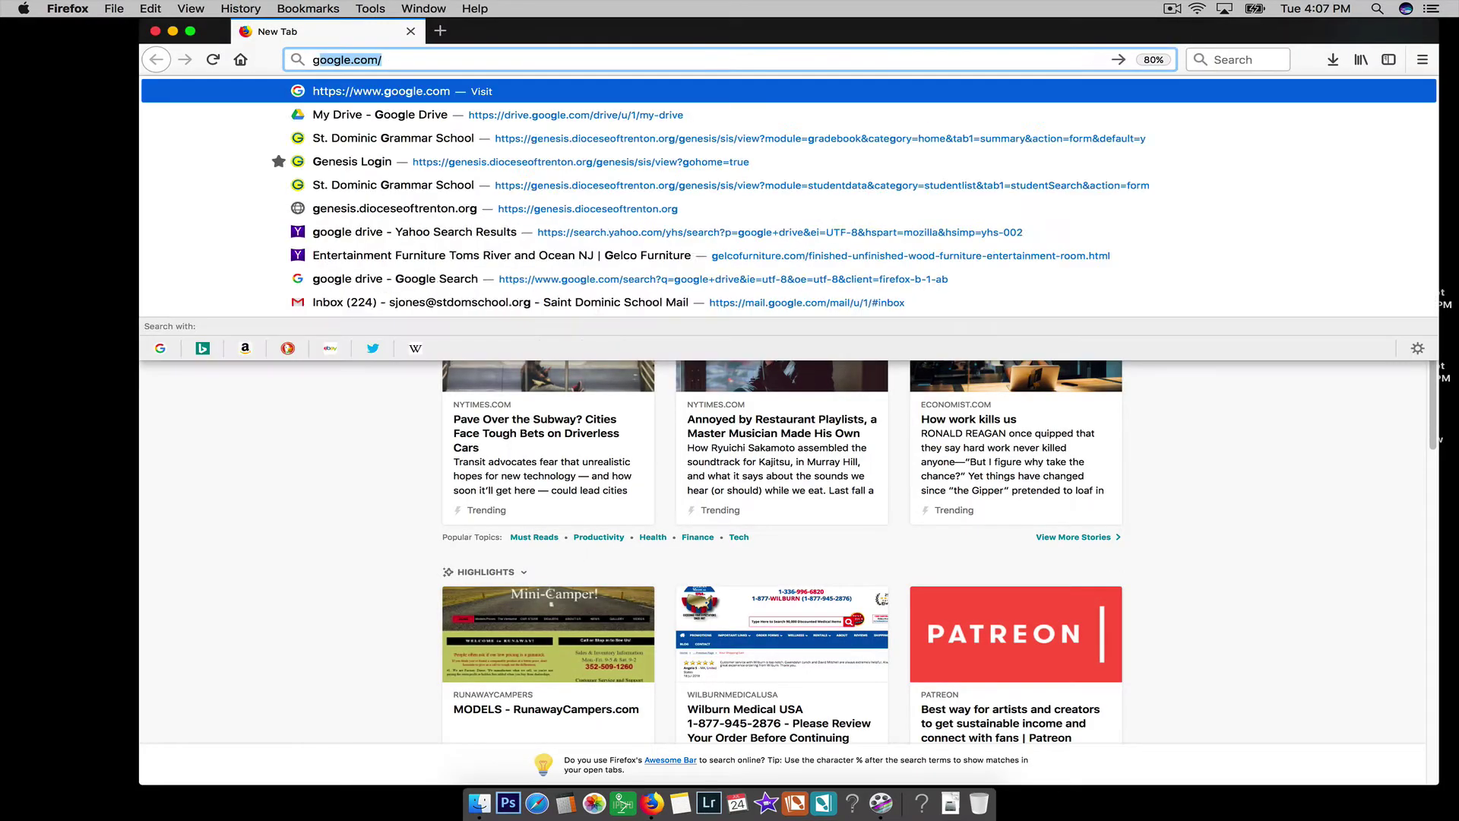
pyautogui.write('com/')
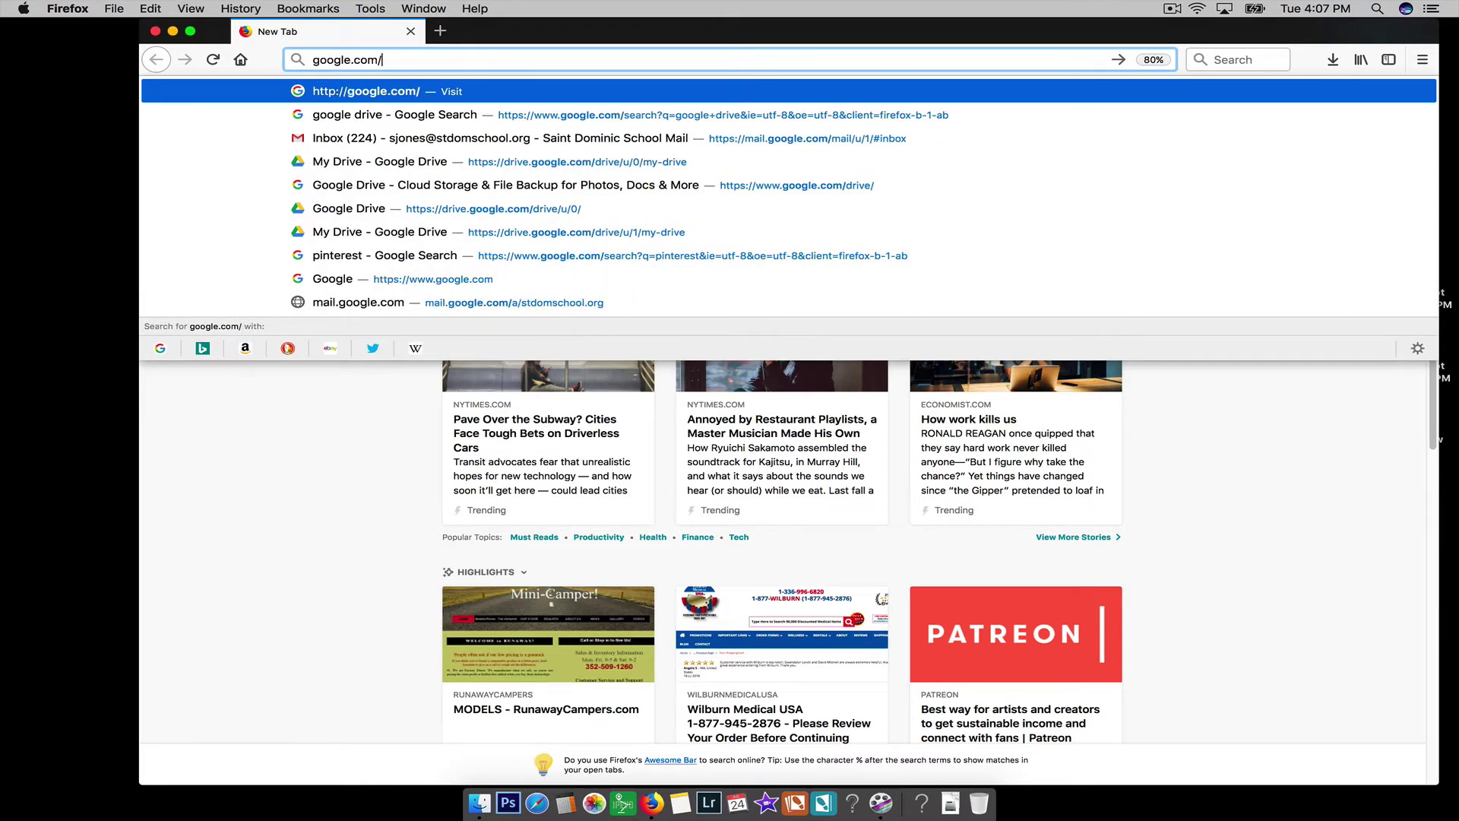
pyautogui.write('drive')
pyautogui.press('Return')
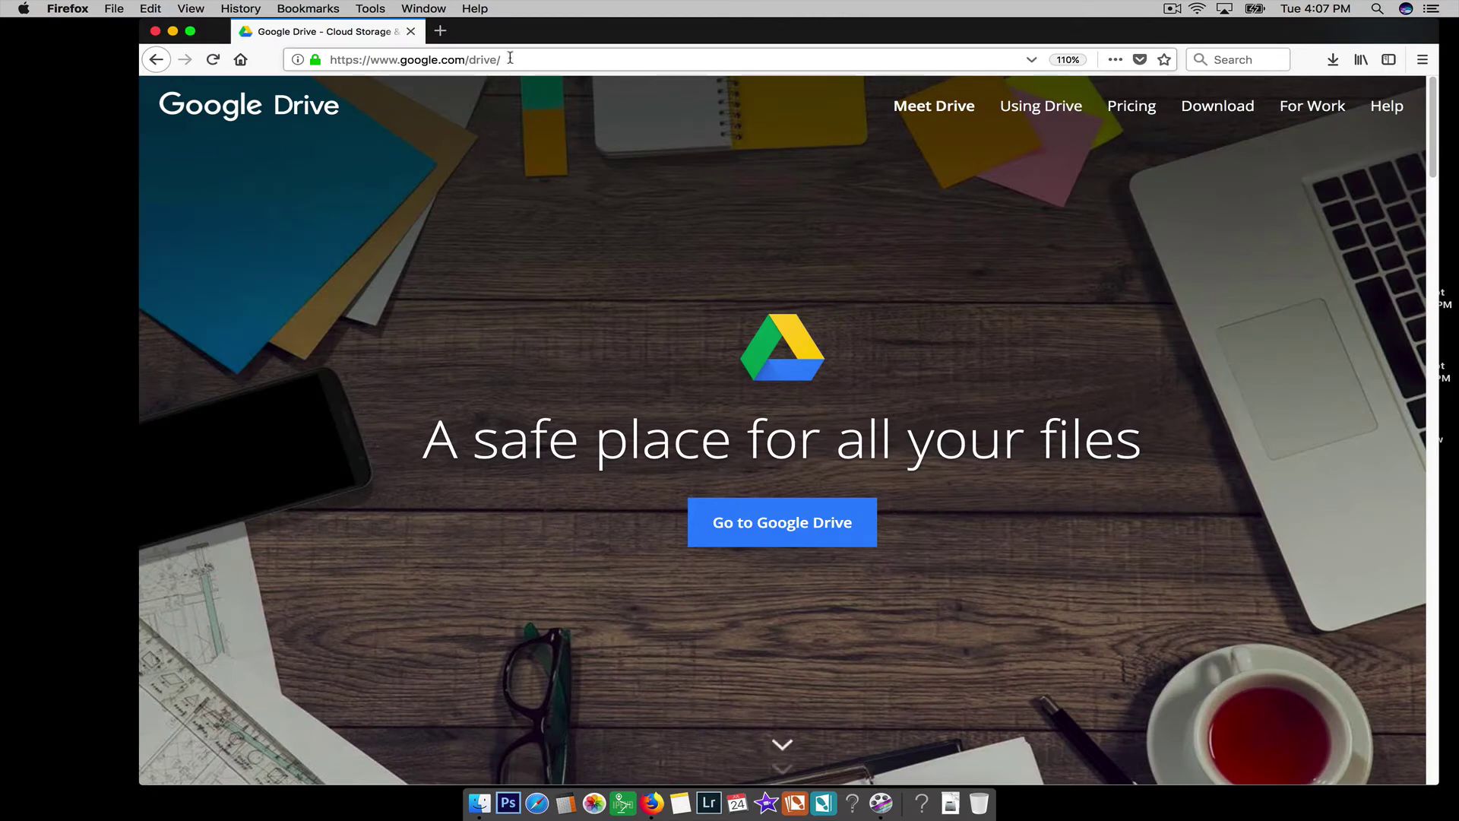
pyautogui.moveTo(387, 22); pyautogui.dragTo(311, 24)
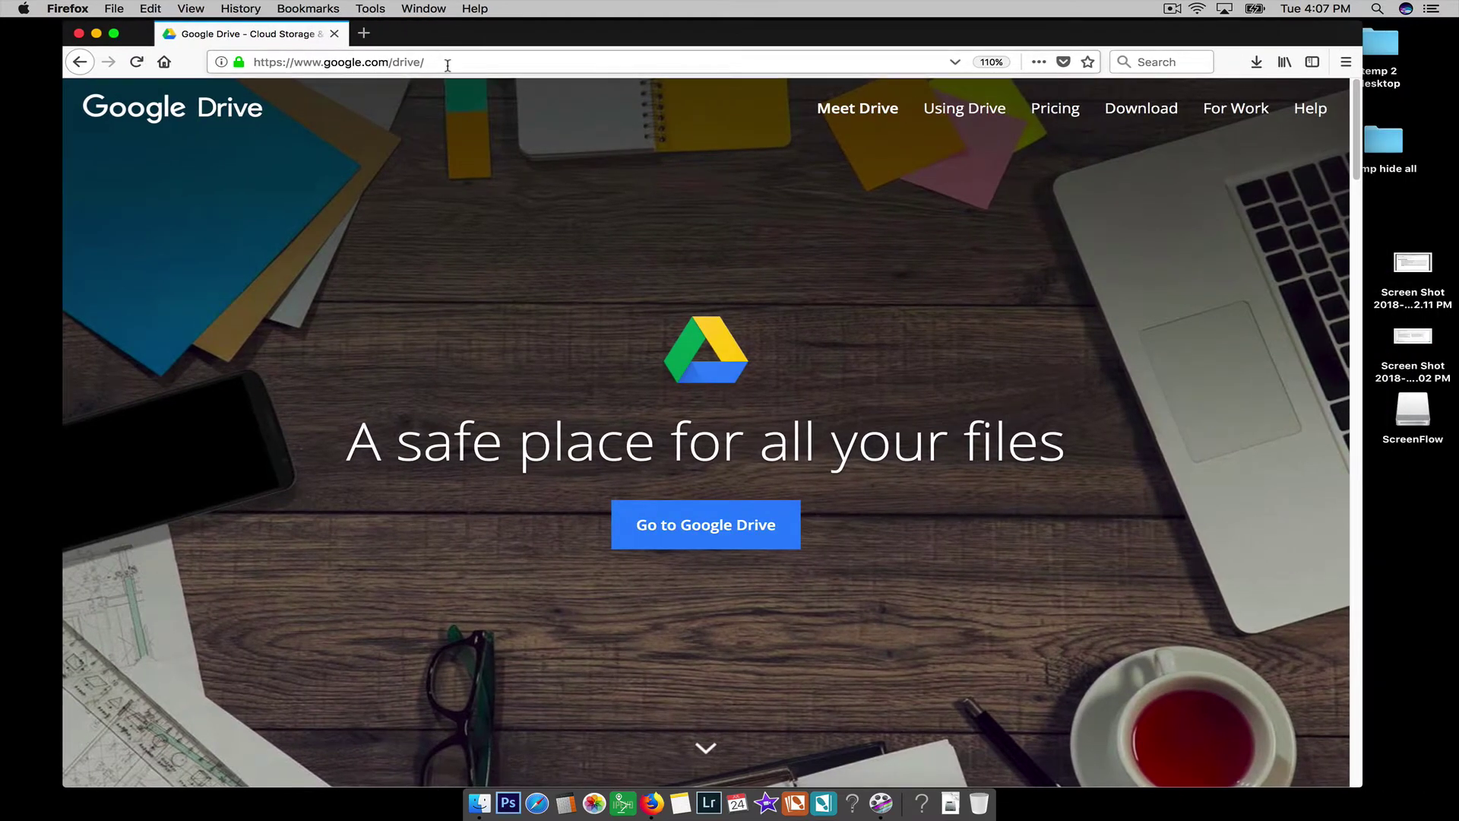
pyautogui.click(711, 532)
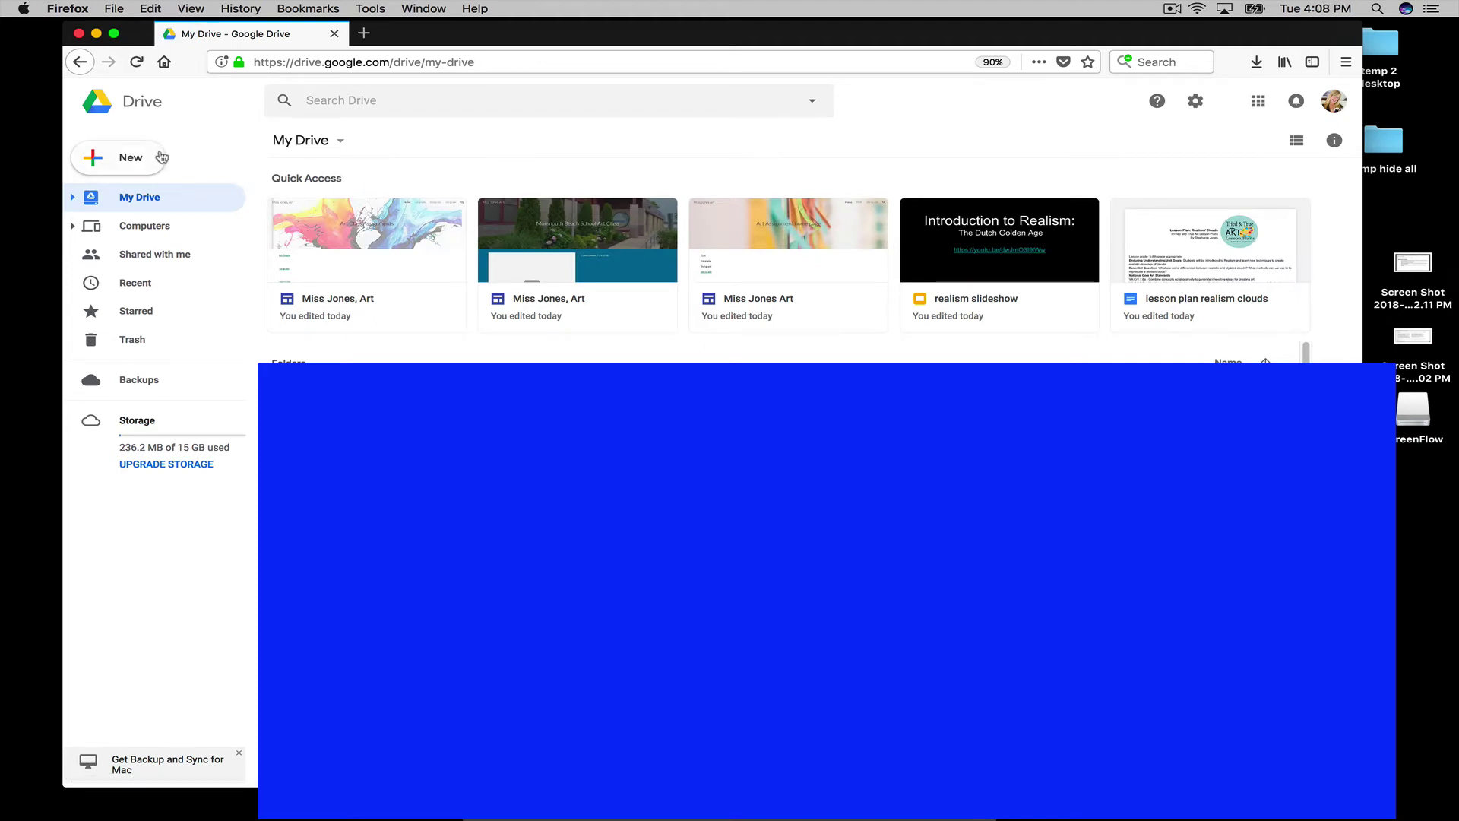
# View the existing art class site from the first Quick Access item, and close it
pyautogui.doubleClick(271, 237)
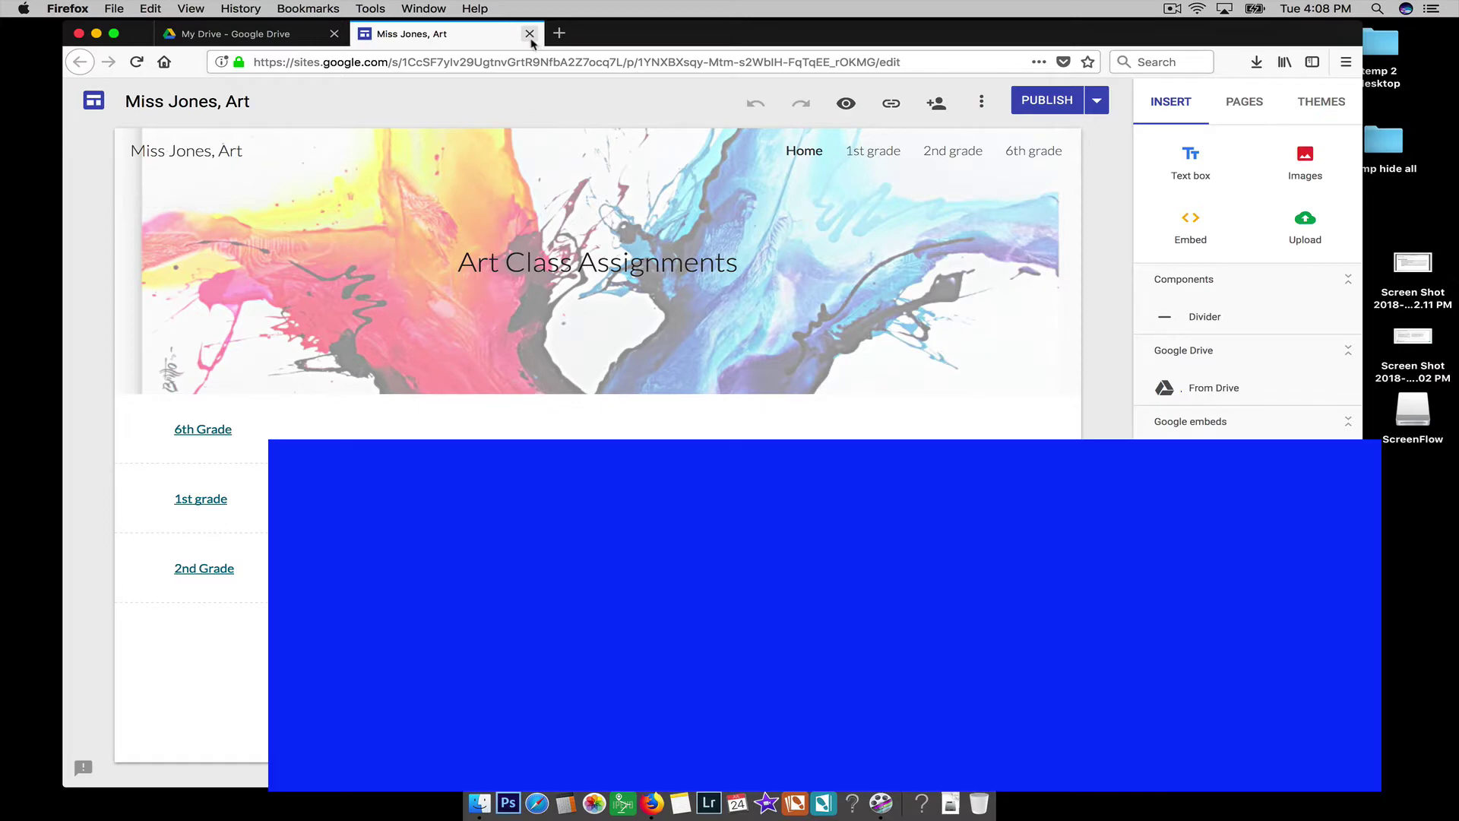
pyautogui.click(527, 33)
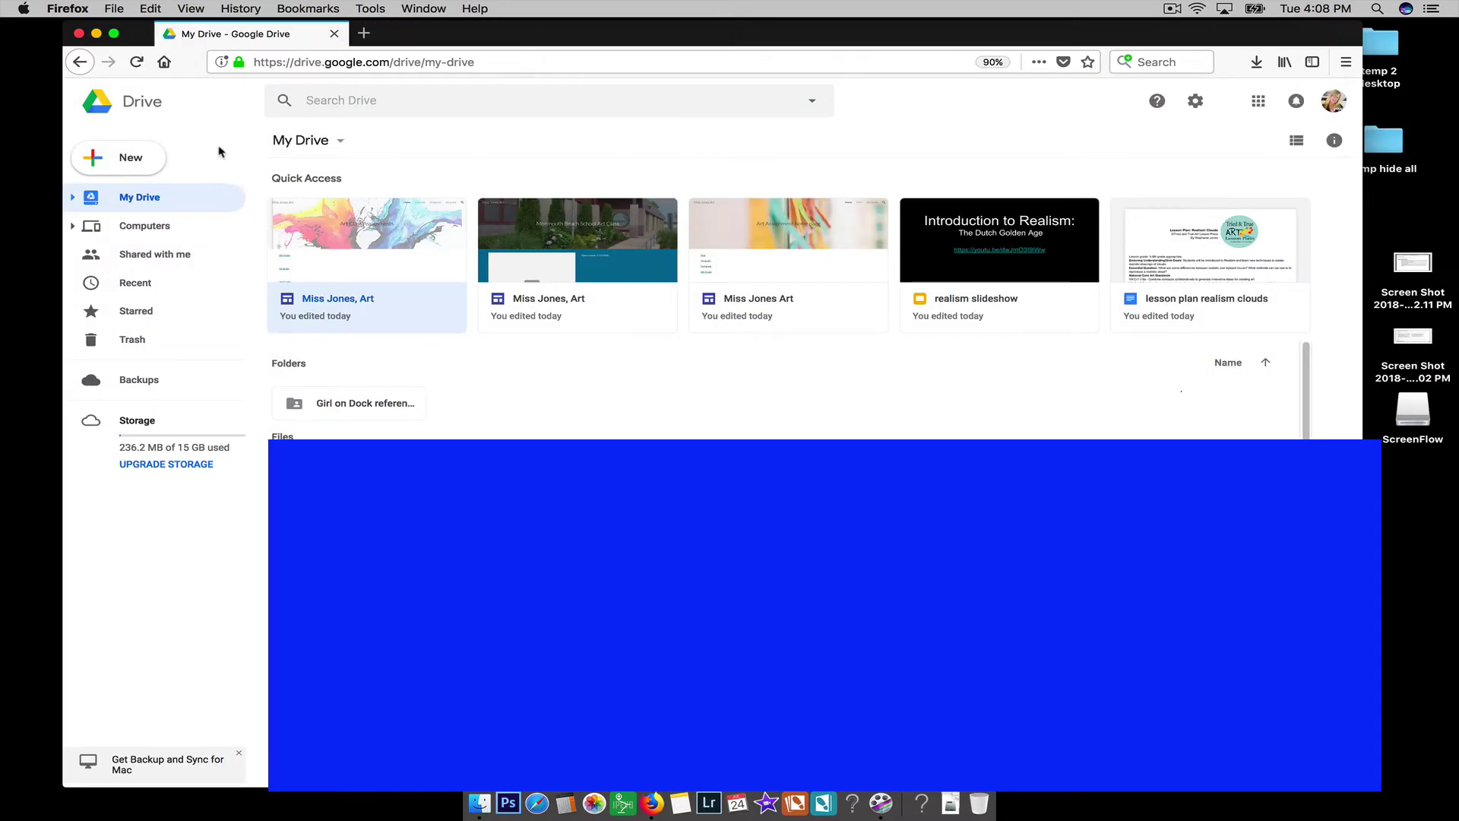
# Search the apps that can be connected to Drive for "google site", and close the app catalogue
pyautogui.click(133, 160)
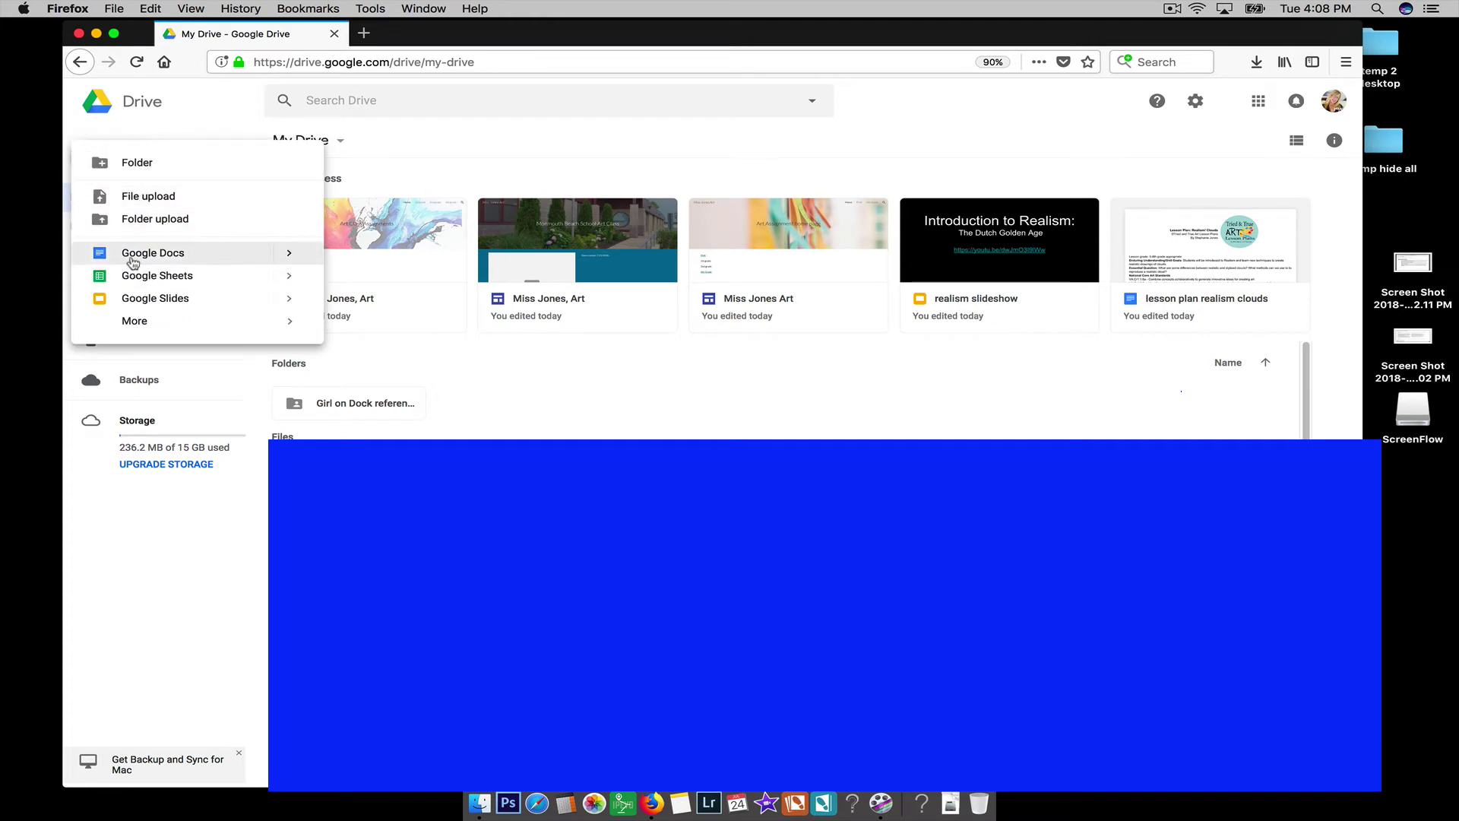
pyautogui.moveTo(140, 321)
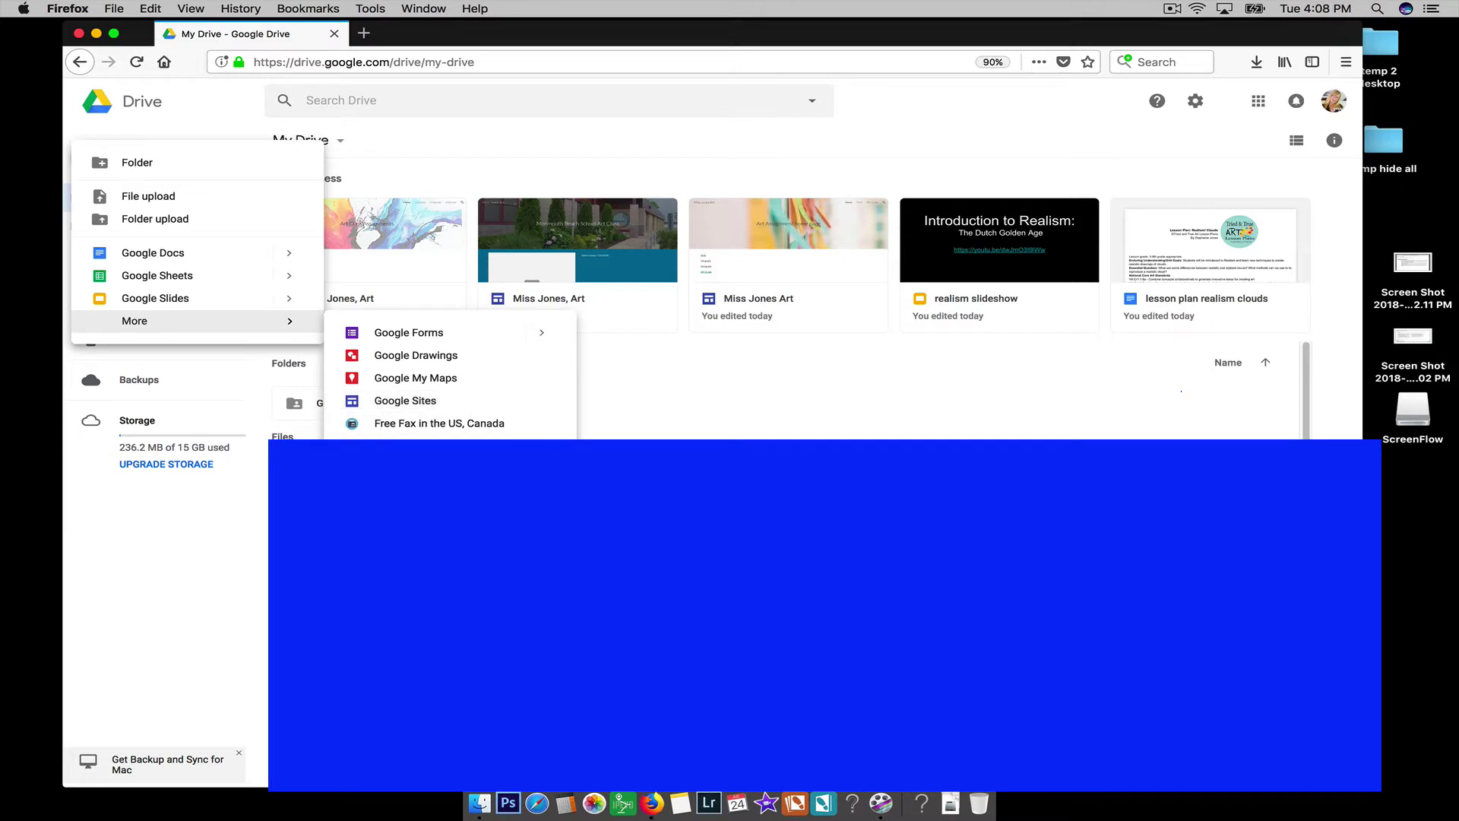
pyautogui.click(415, 447)
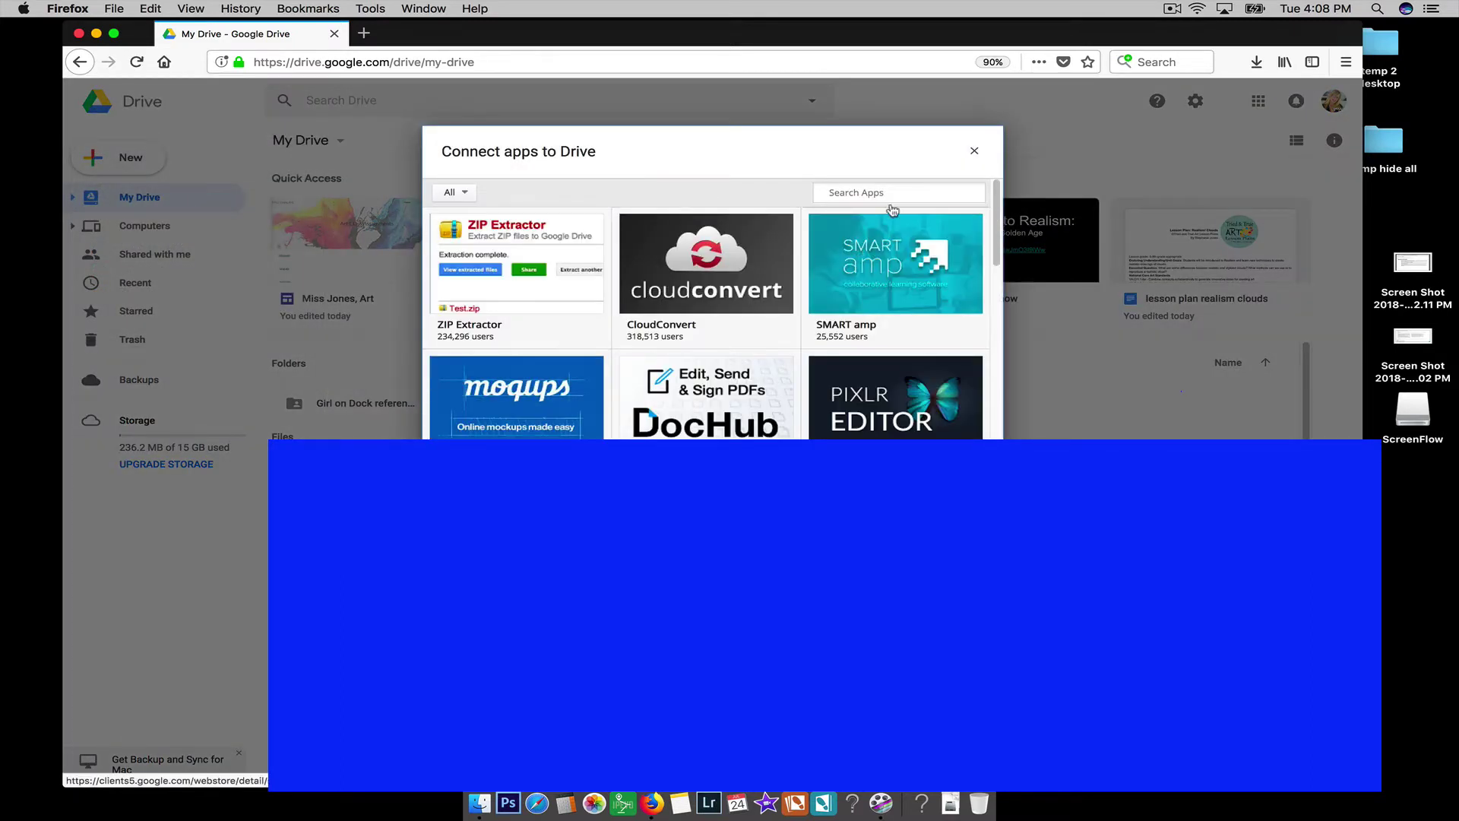
pyautogui.write('google site')
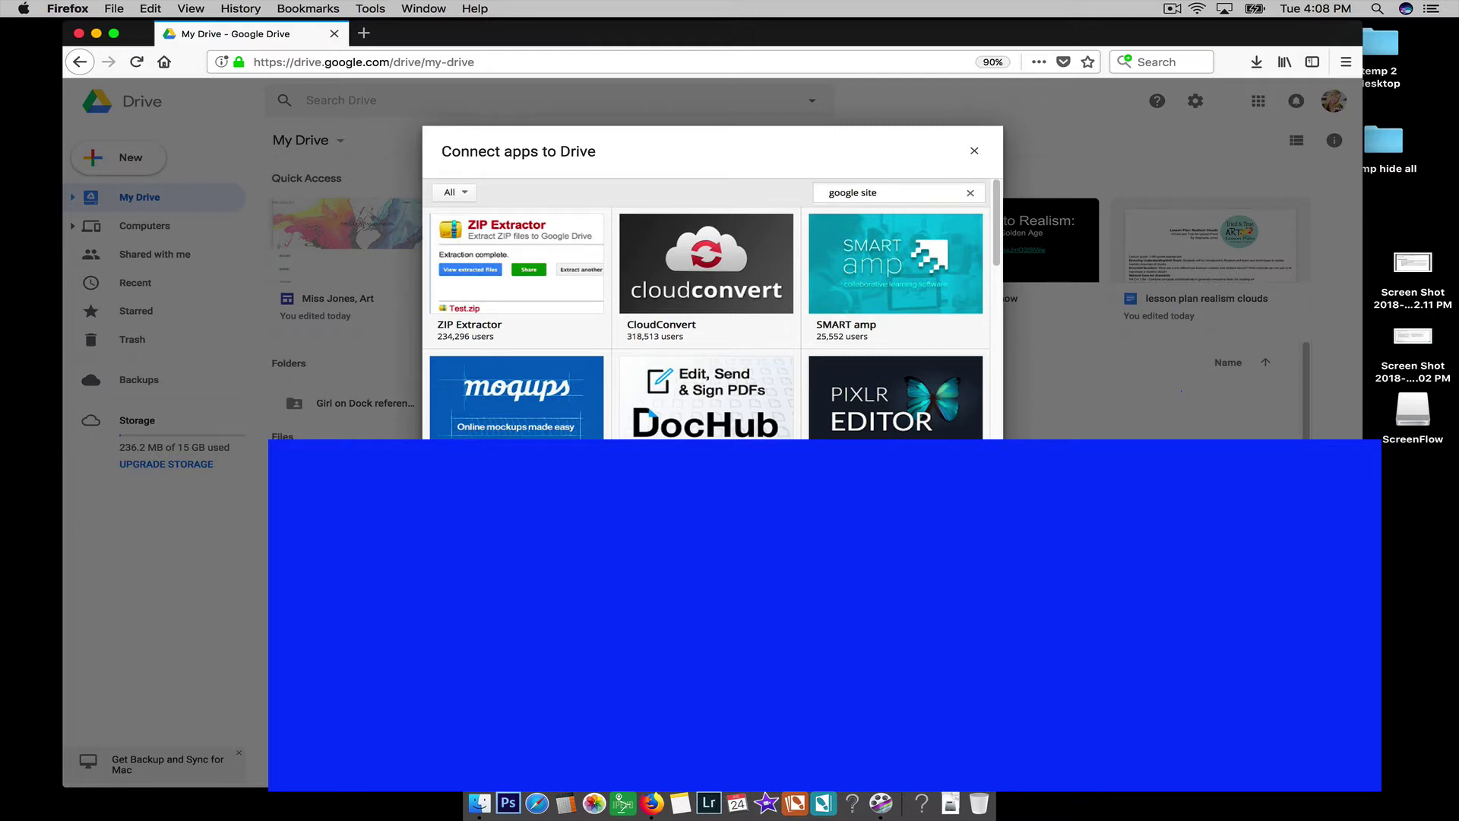
pyautogui.press('Return')
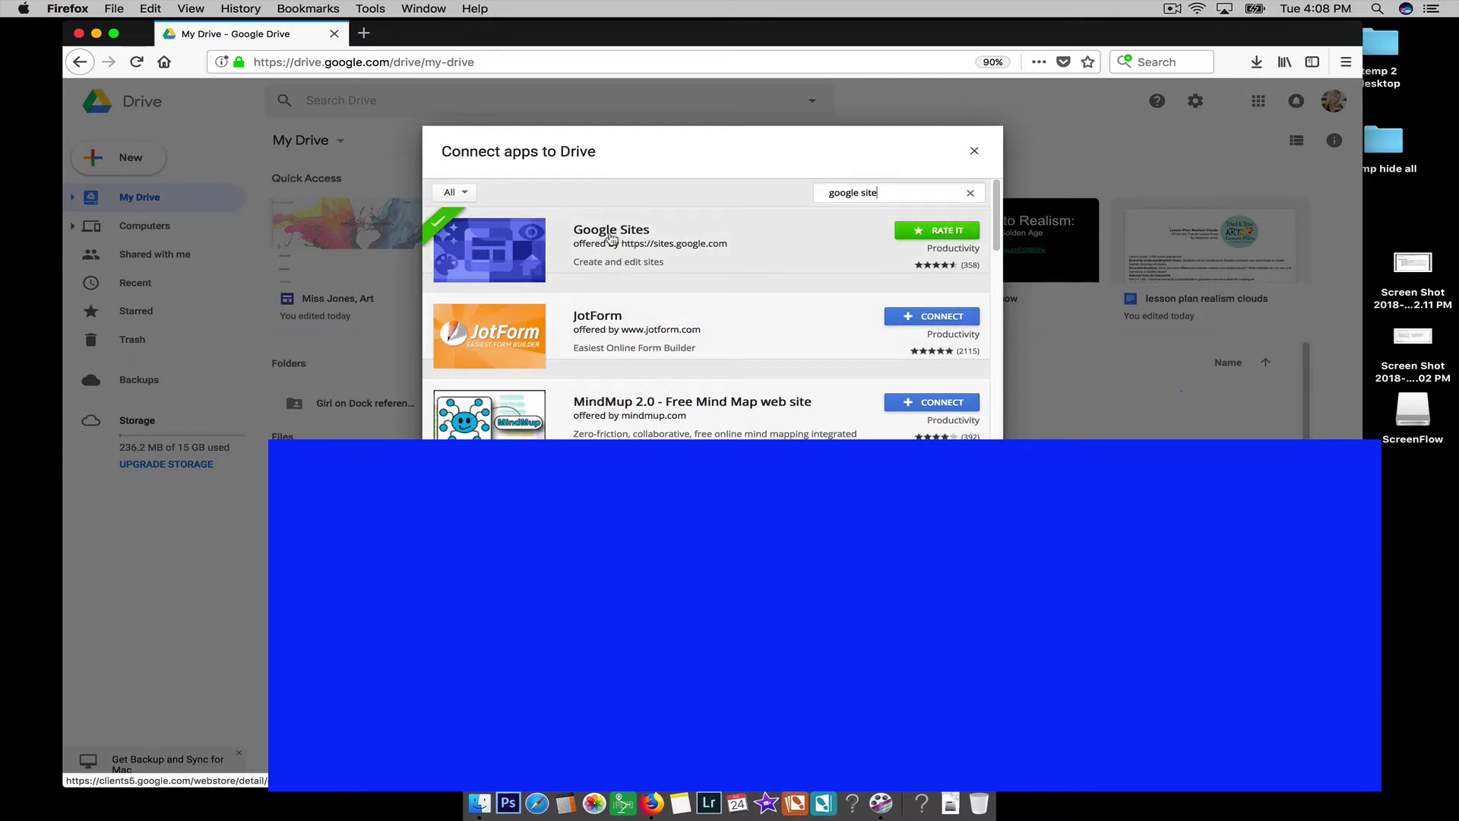
pyautogui.click(973, 151)
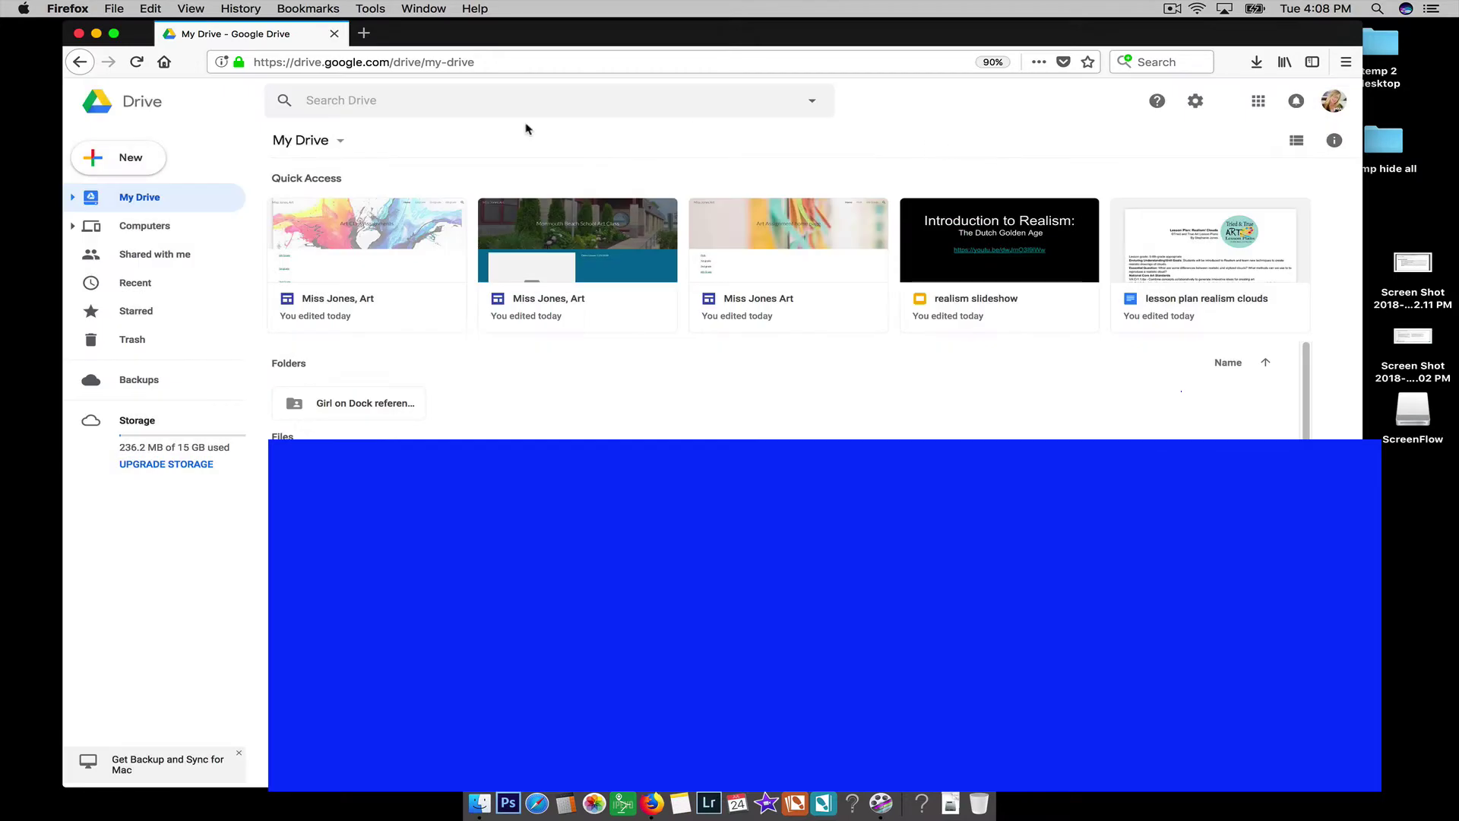
# Create a new Google Sites website and name it with the teacher's name followed by "Art Teacher"
pyautogui.click(129, 157)
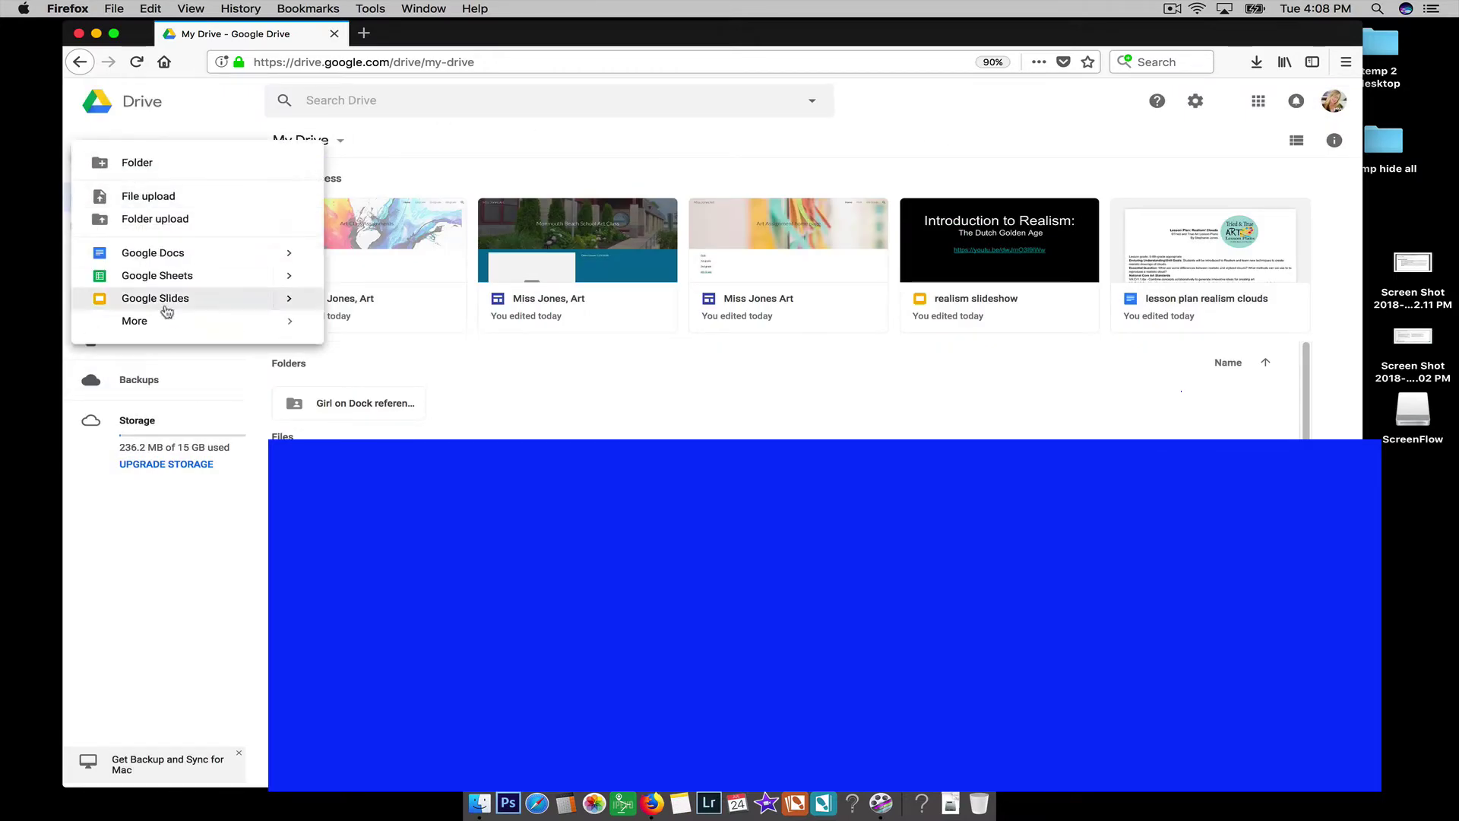
pyautogui.click(382, 407)
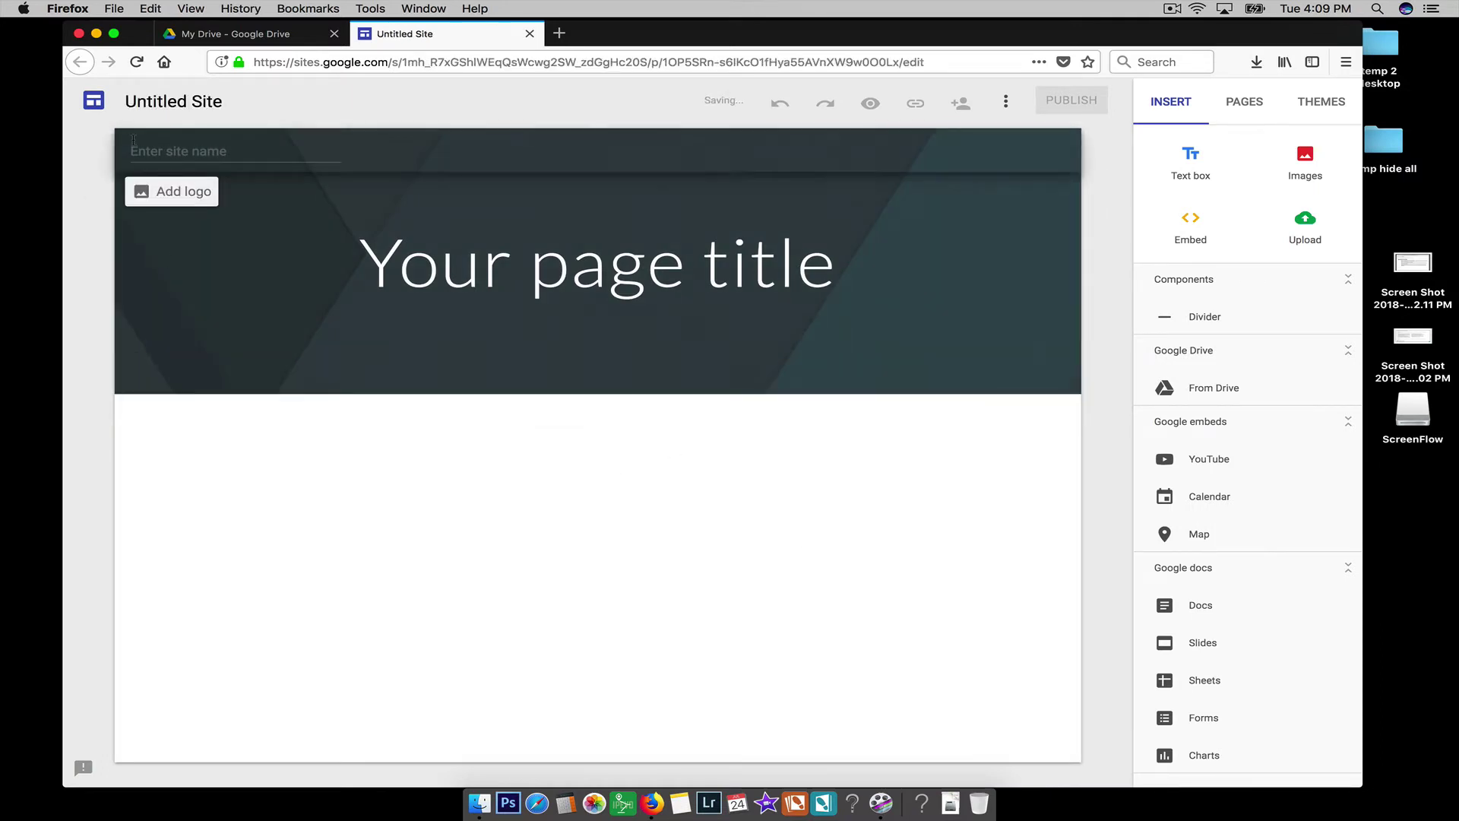
pyautogui.write('Mis')
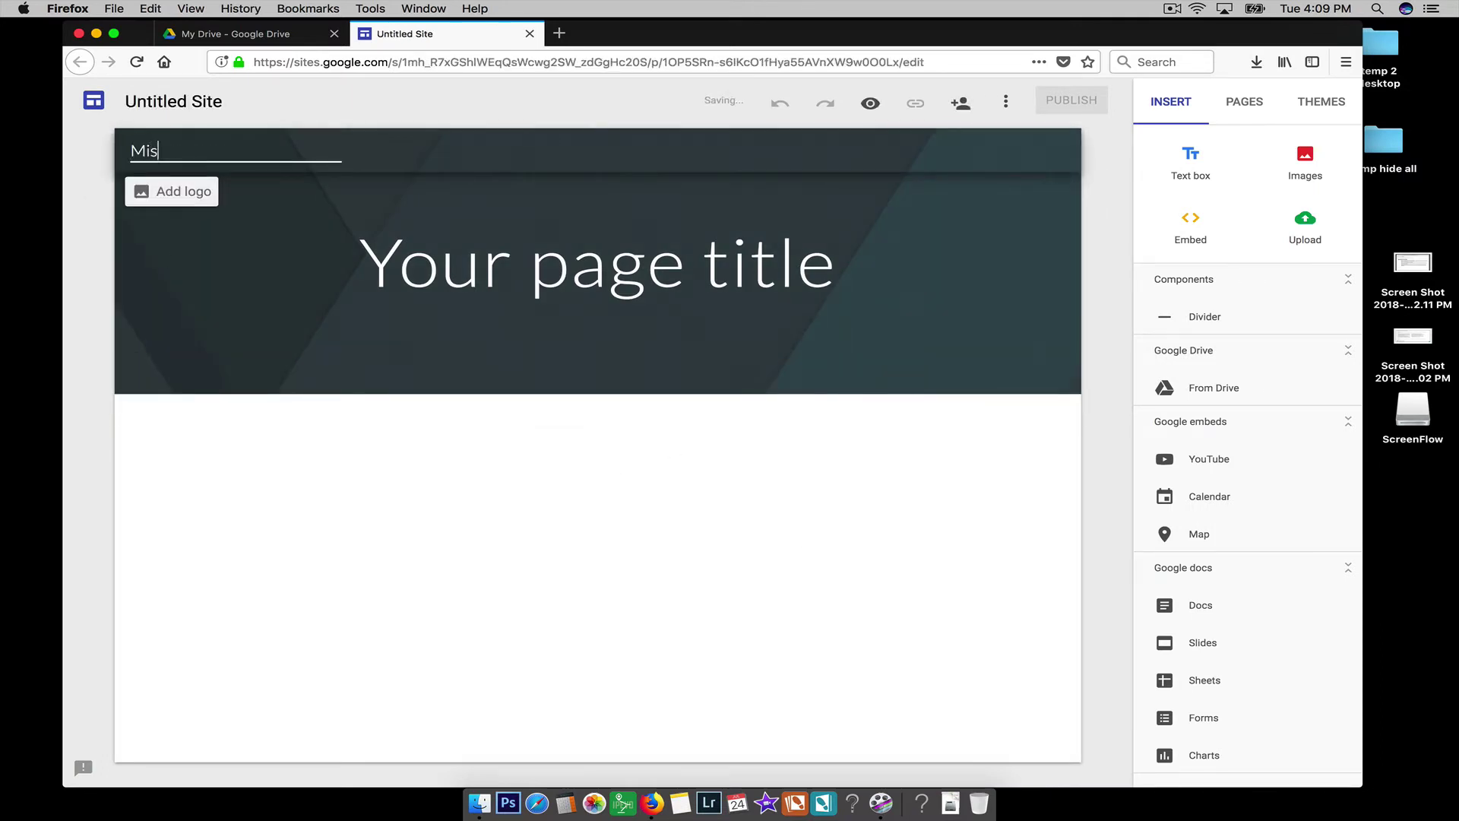
pyautogui.write('s Jones, Art ')
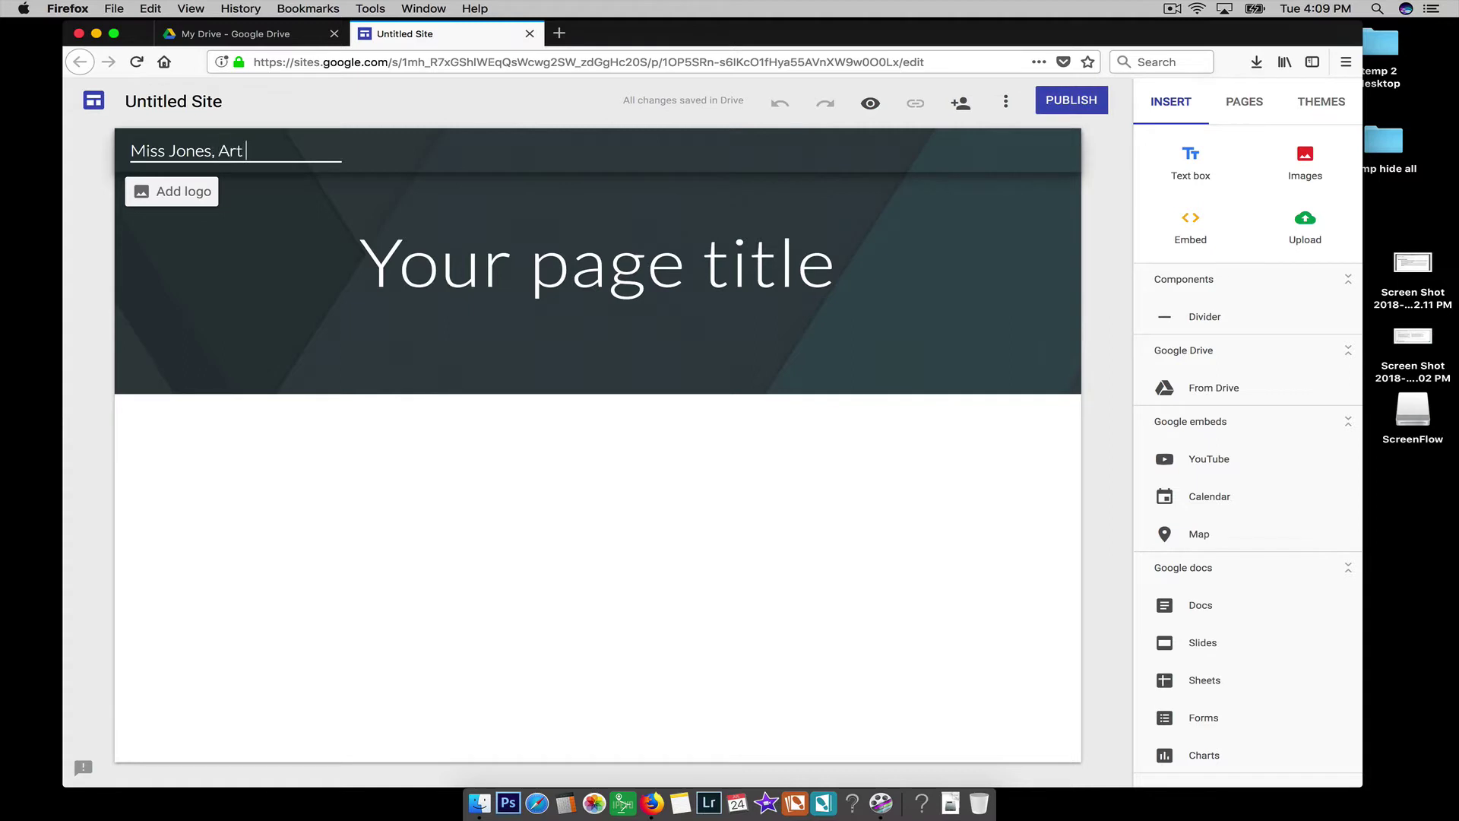
pyautogui.write('Teacher')
# Replace the placeholder page title in the header with "Art Home Page"
pyautogui.click(810, 245)
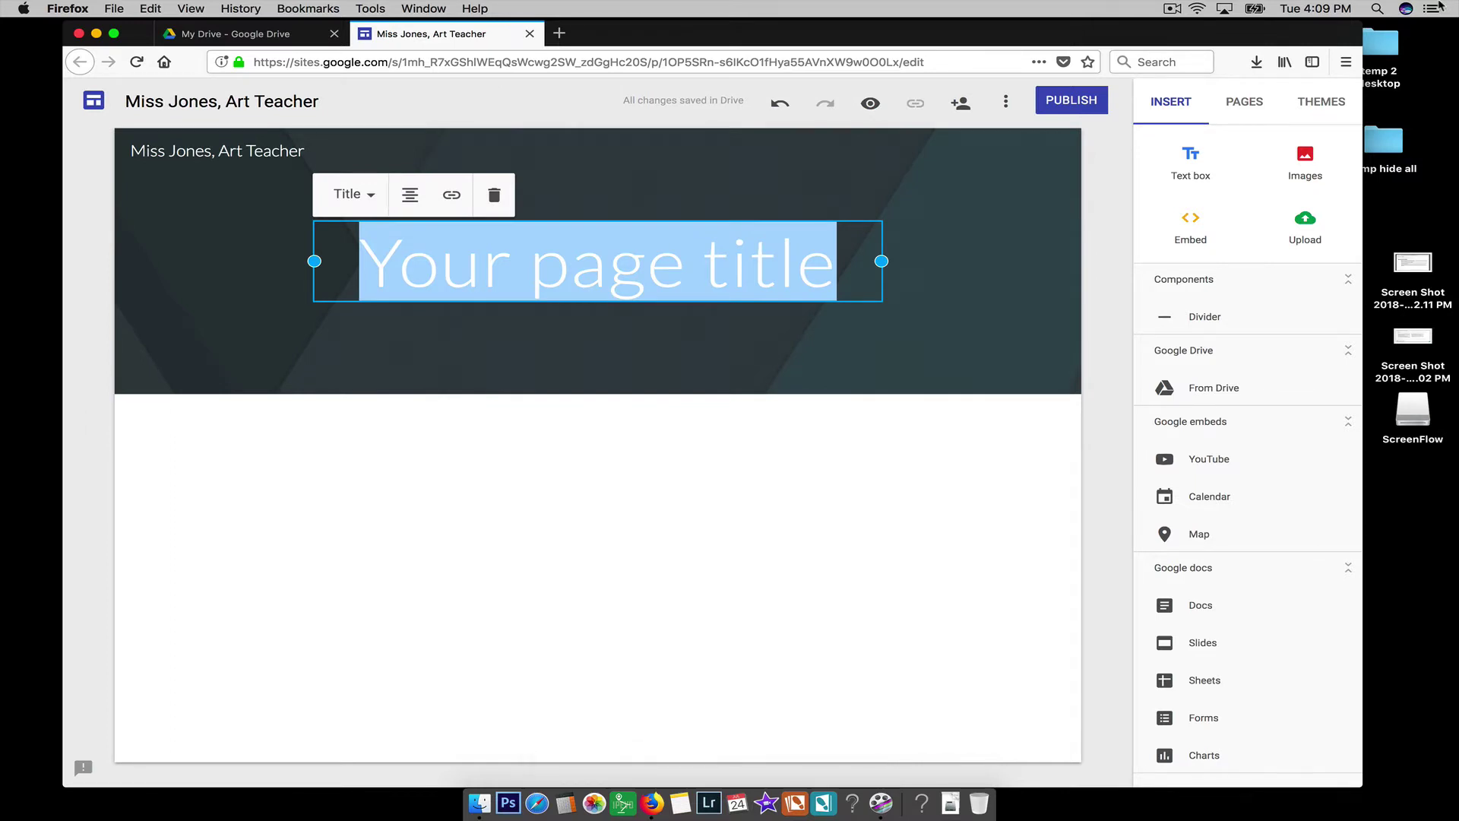
pyautogui.write('Home Page')
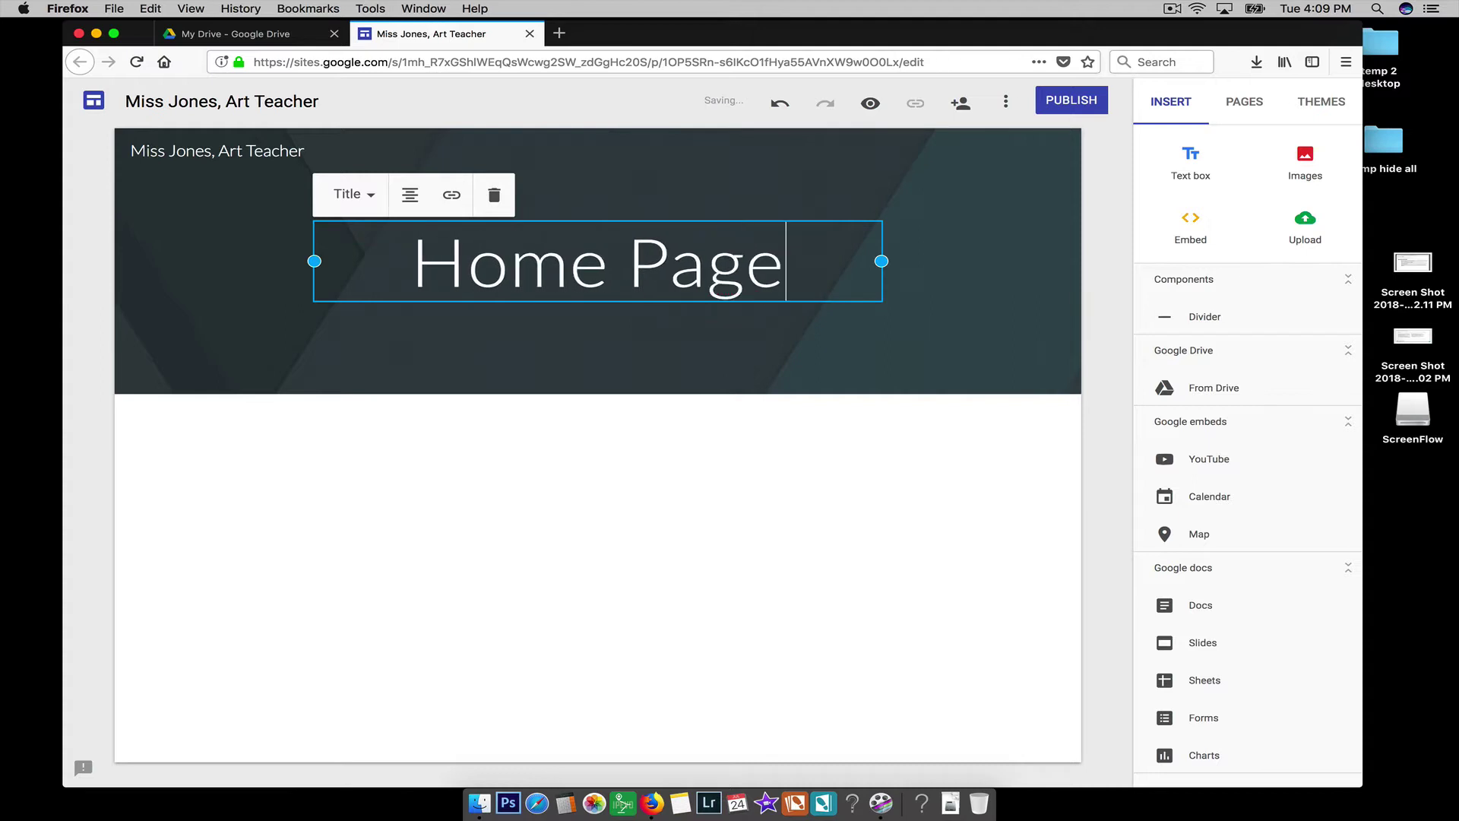
pyautogui.press('BackSpace')
pyautogui.press('BackSpace')
pyautogui.press('BackSpace')
pyautogui.press('BackSpace')
pyautogui.press('BackSpace')
pyautogui.press('BackSpace')
pyautogui.press('BackSpace')
pyautogui.press('BackSpace')
pyautogui.press('BackSpace')
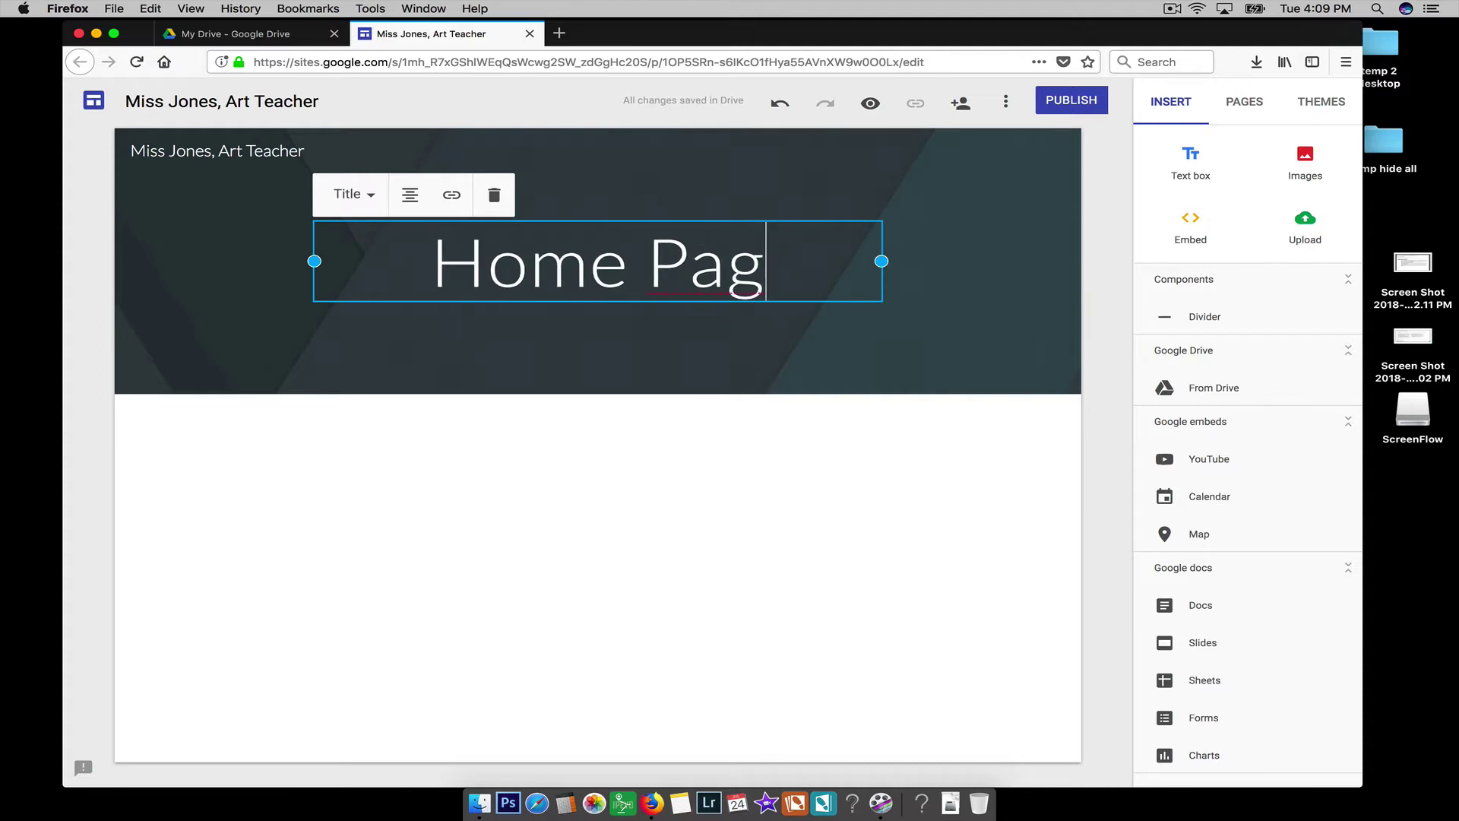
pyautogui.write('Art Home Page')
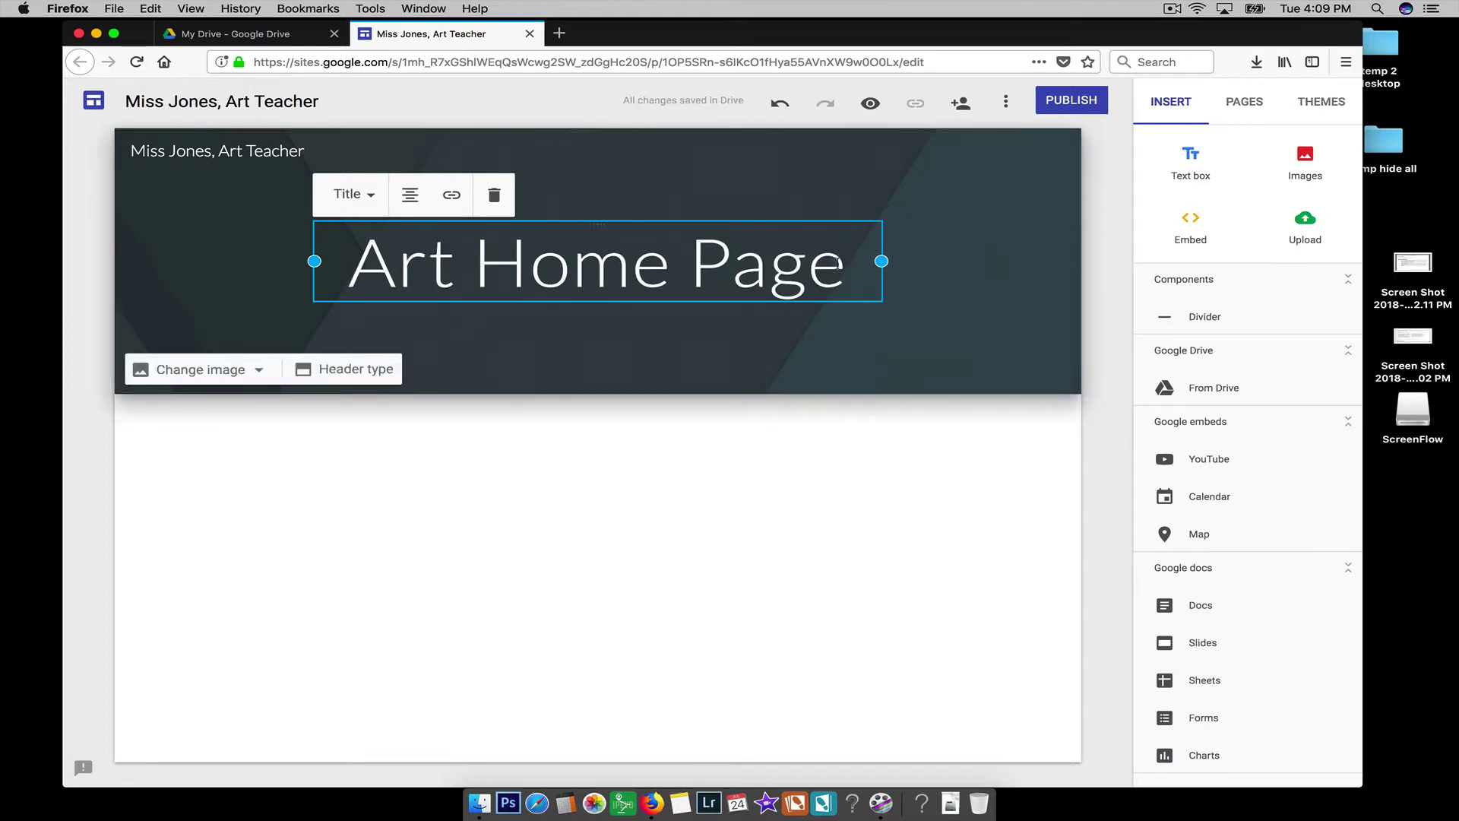
# Change the text style of the "Art Home Page" title to Heading
pyautogui.moveTo(836, 263); pyautogui.dragTo(340, 241)
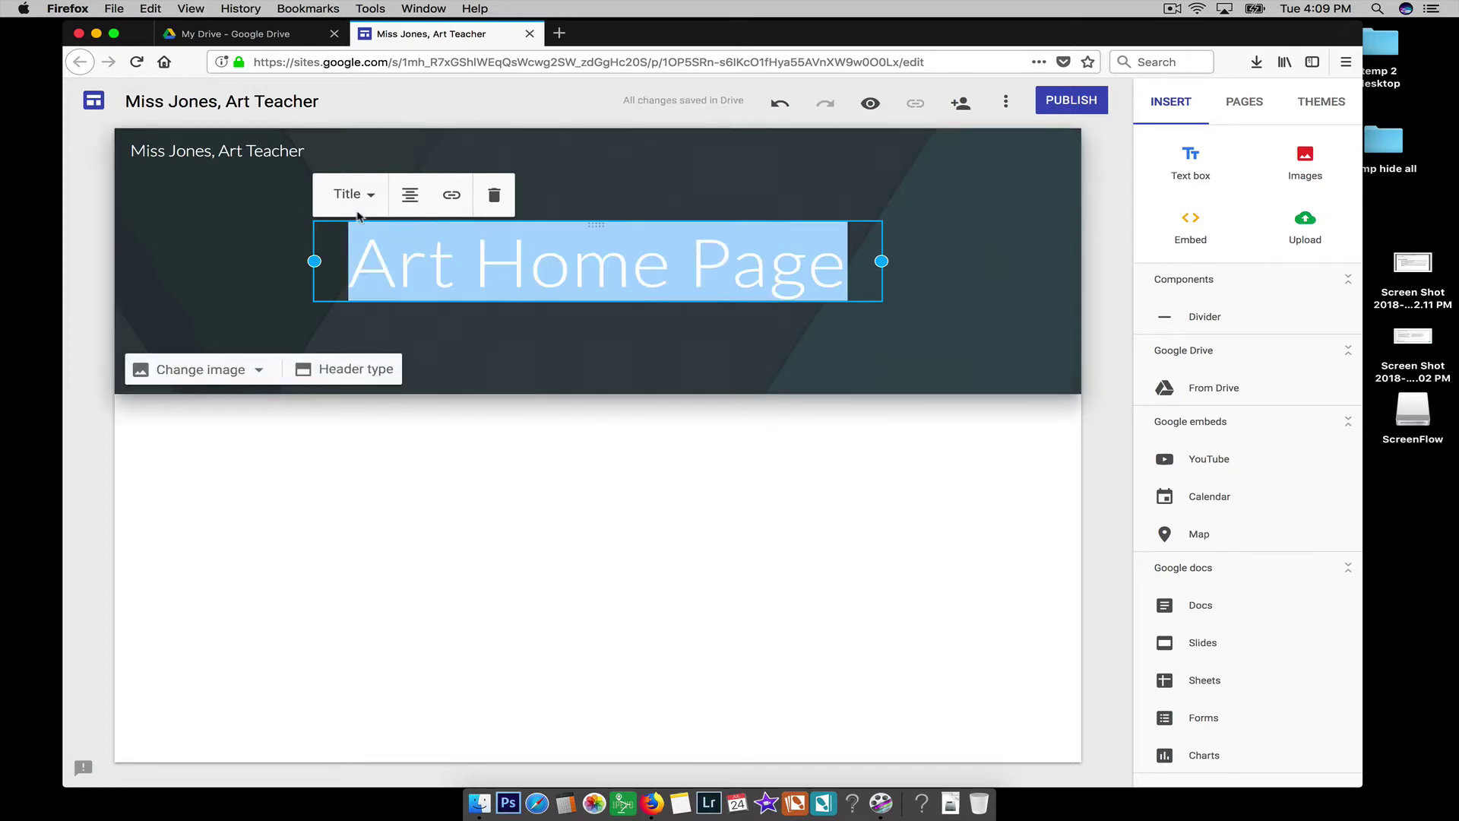
pyautogui.click(368, 194)
pyautogui.click(360, 291)
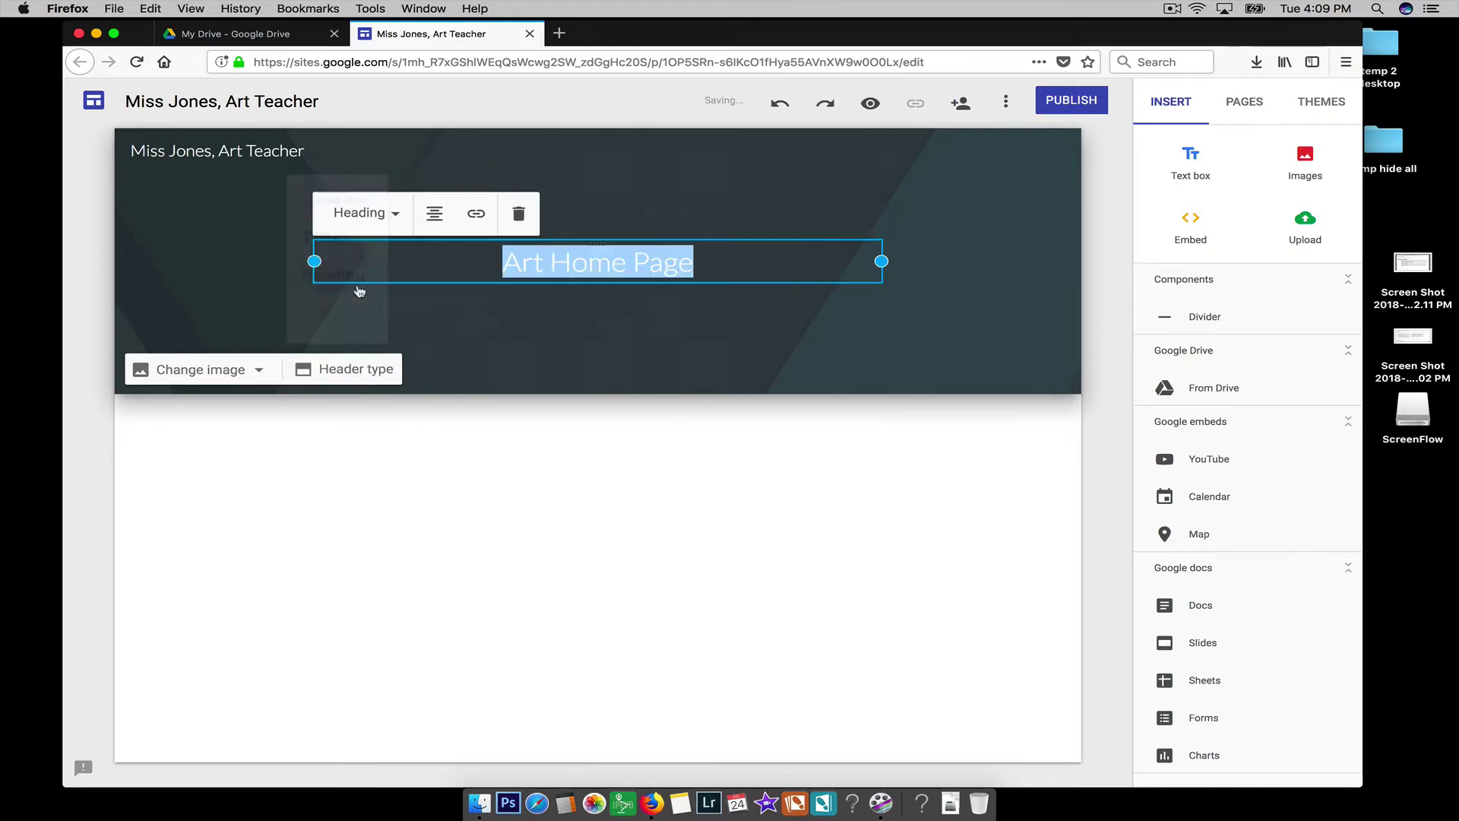
pyautogui.click(561, 322)
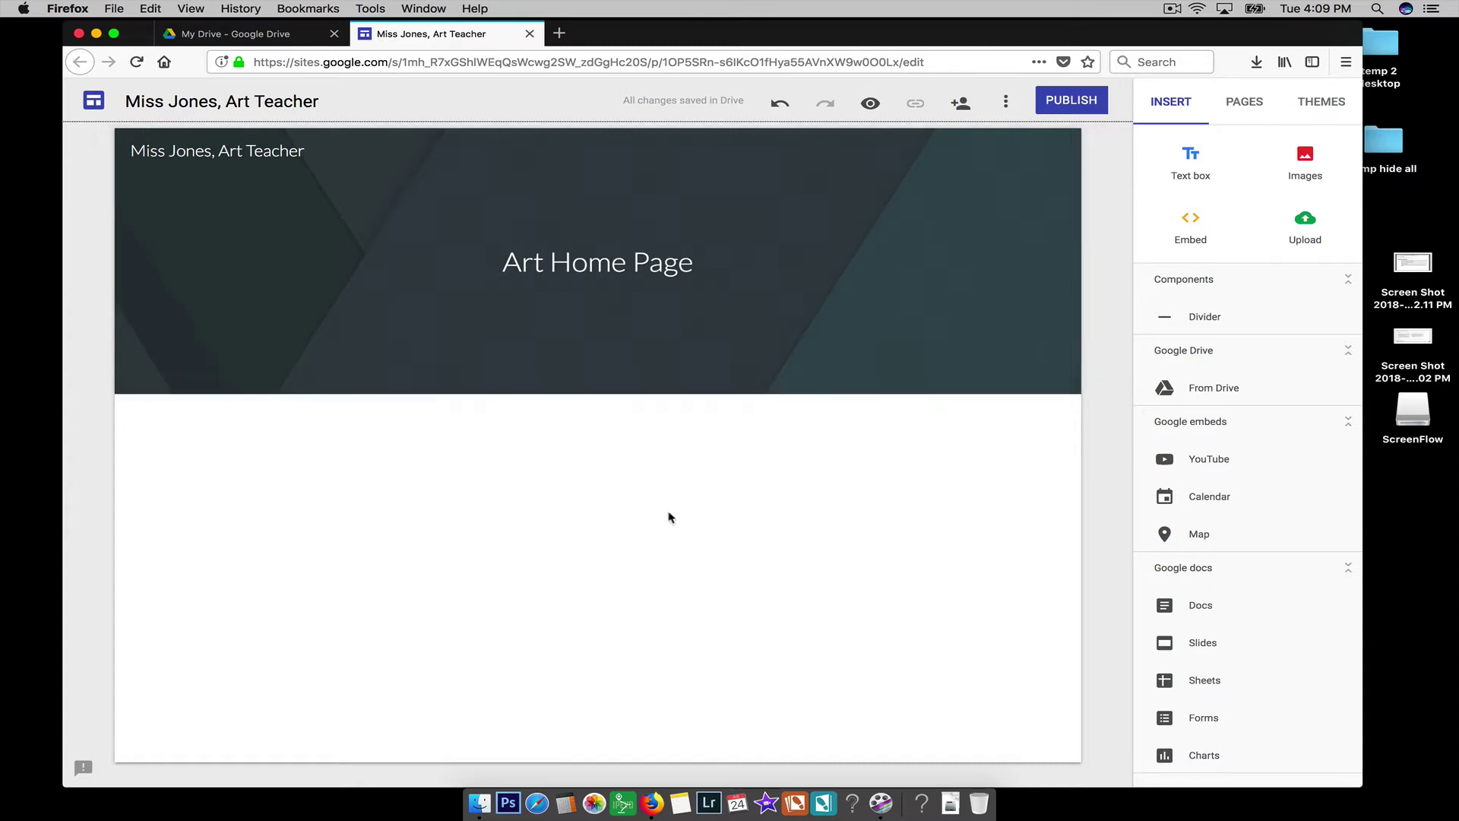
pyautogui.moveTo(296, 370)
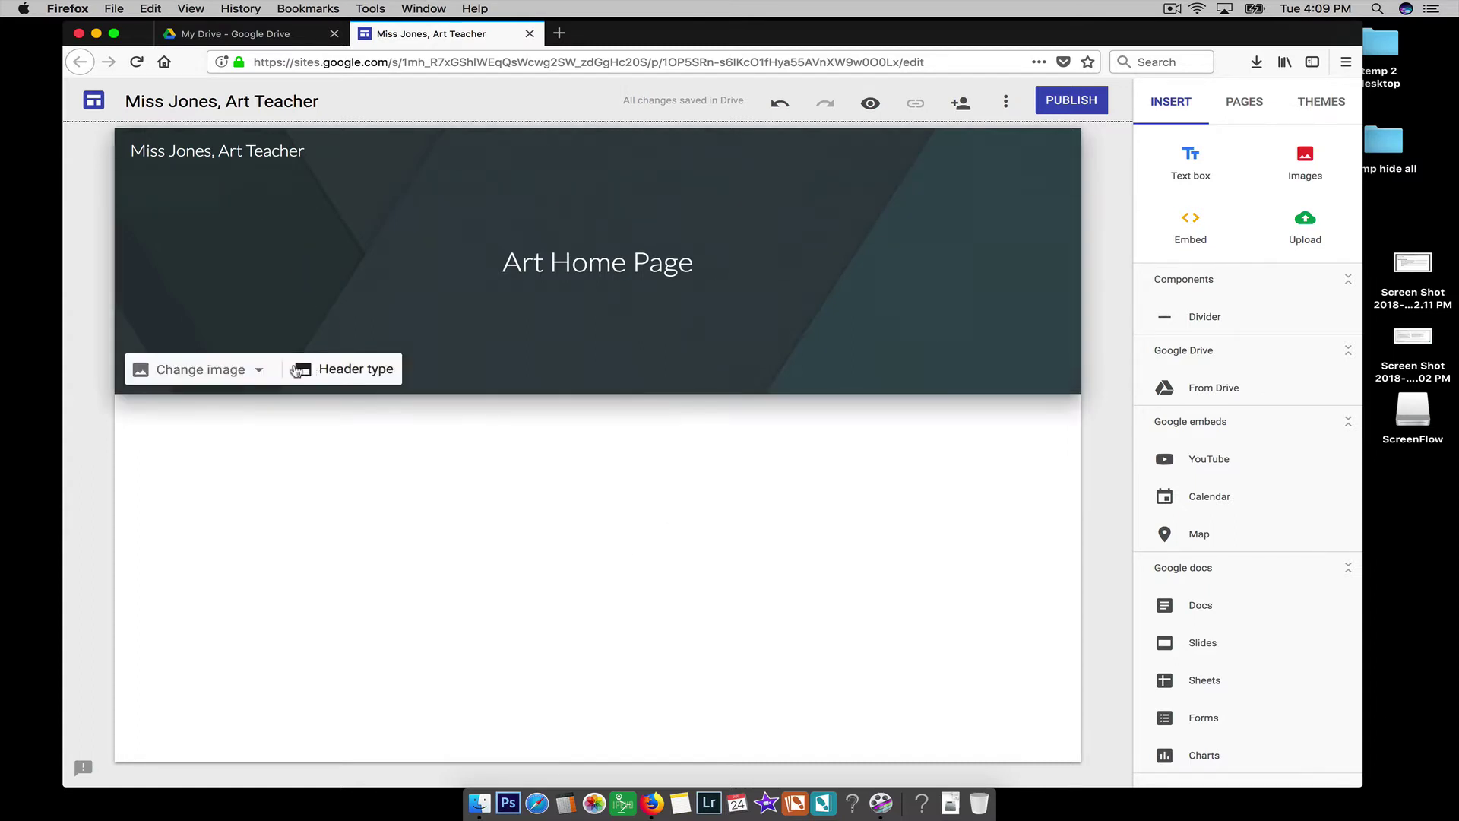
pyautogui.click(213, 370)
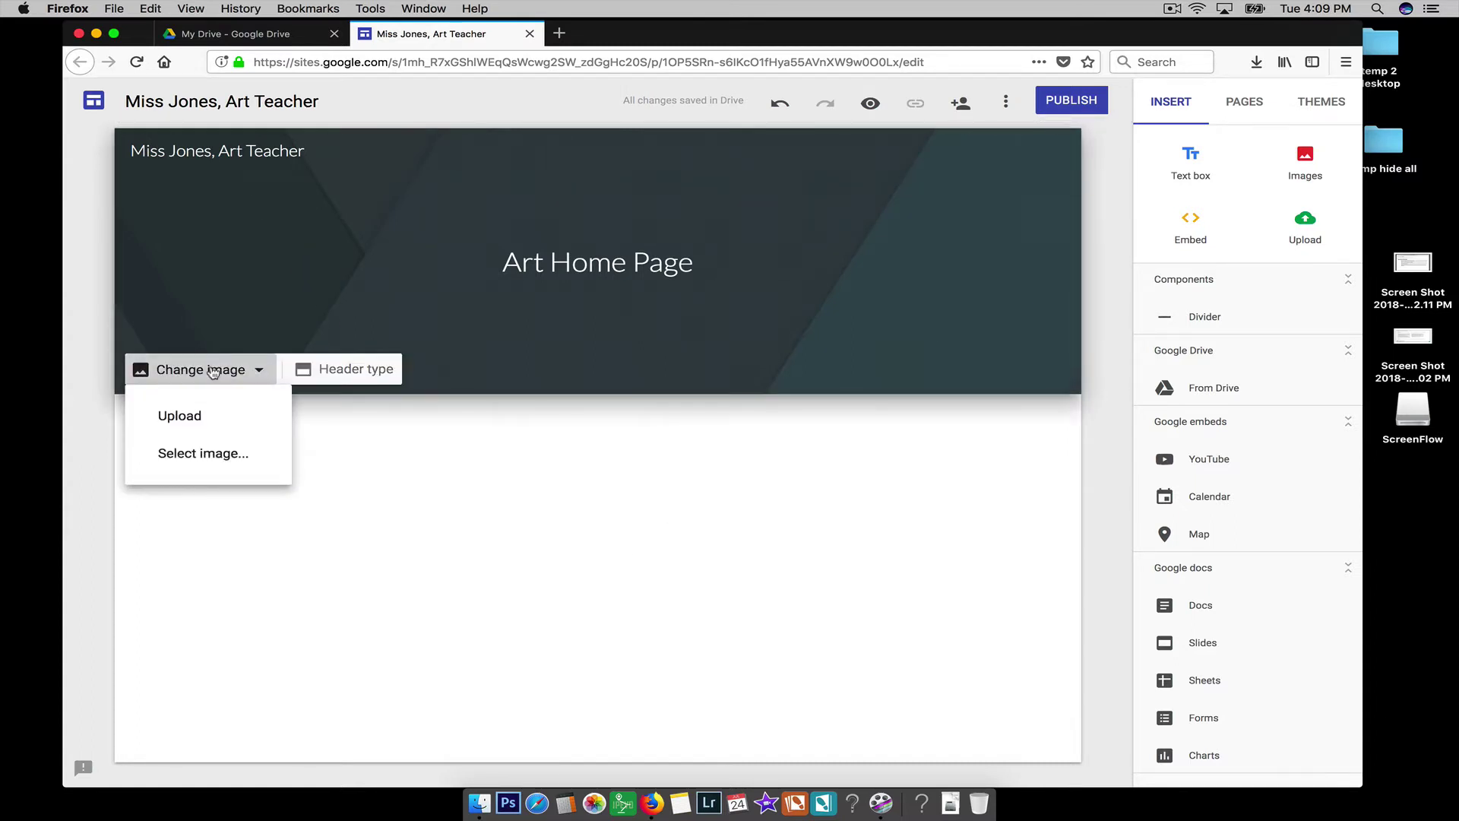
pyautogui.click(202, 416)
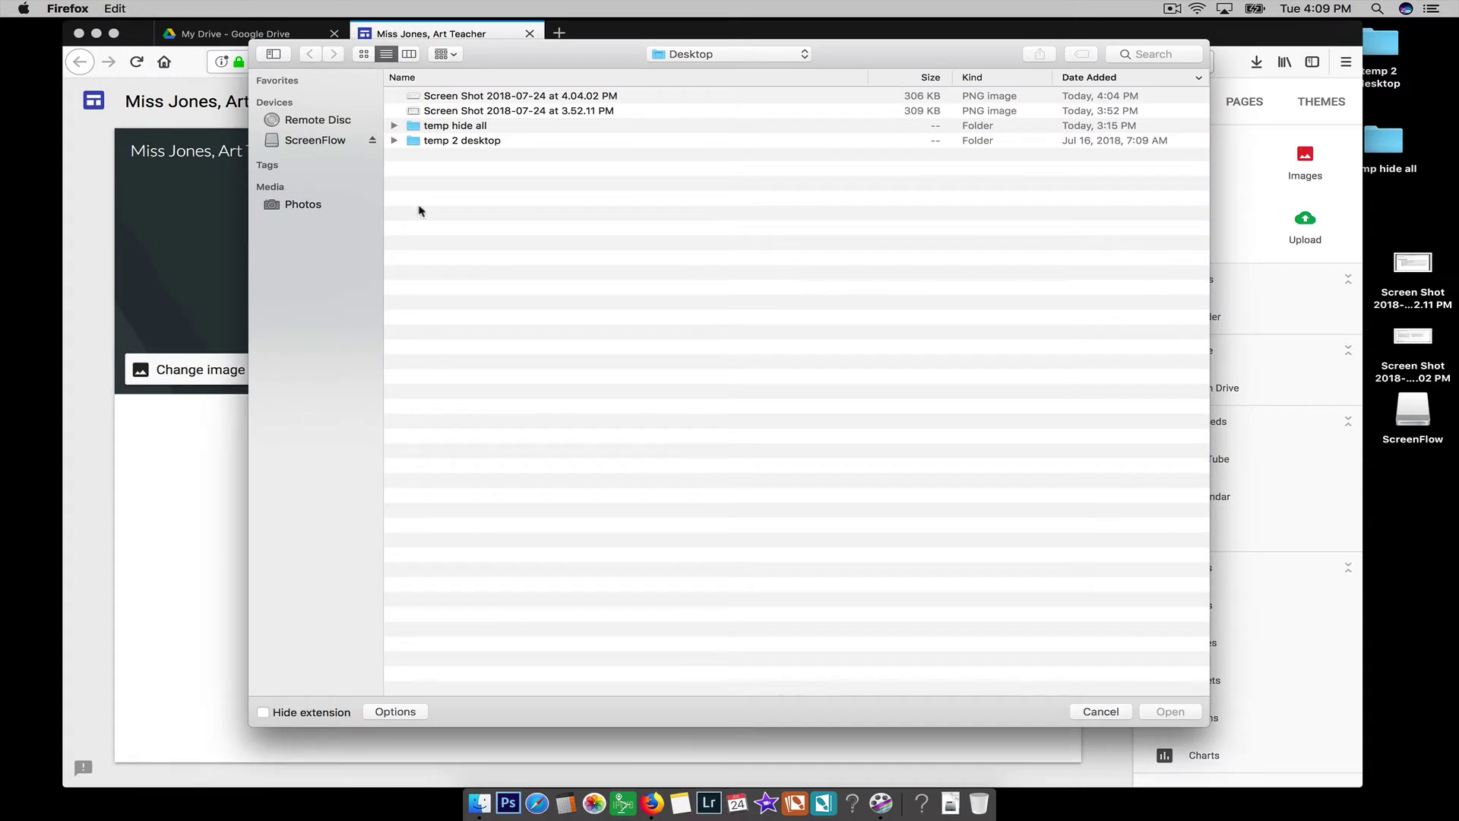
pyautogui.click(1101, 712)
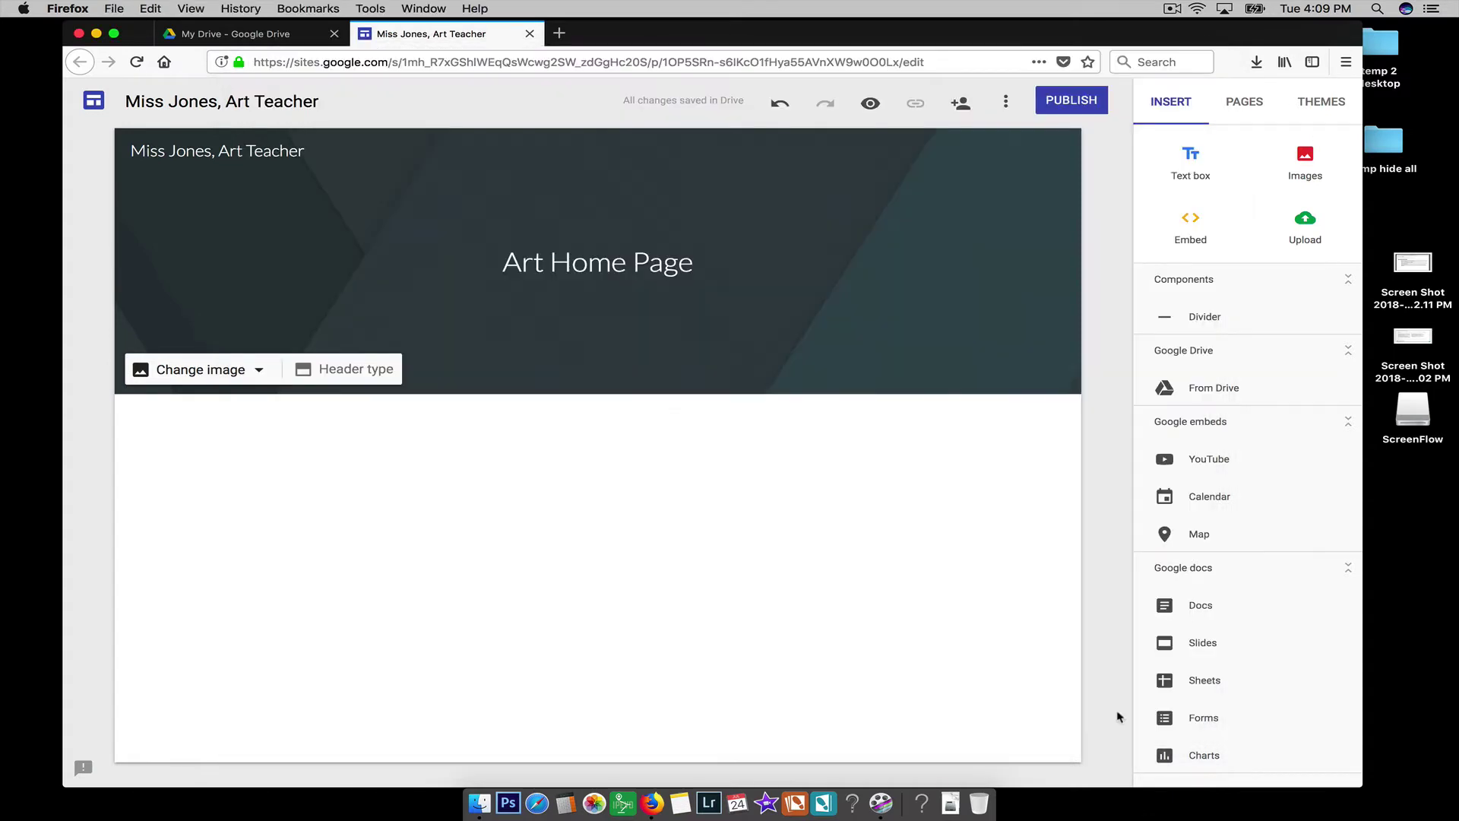
# Replace the header background with the colourful paint-splash image found by an image search for "art"
pyautogui.click(208, 371)
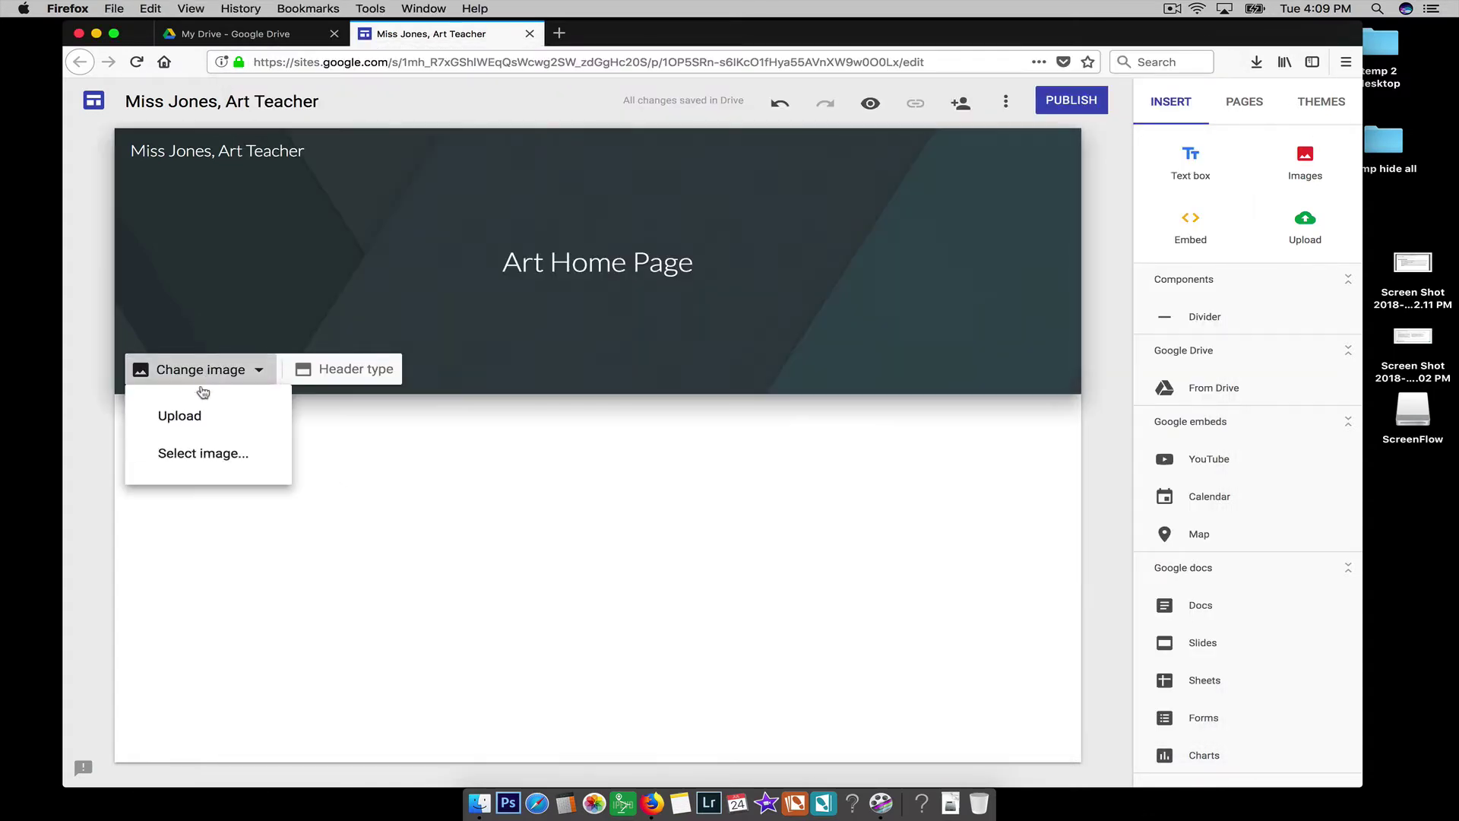
pyautogui.click(193, 455)
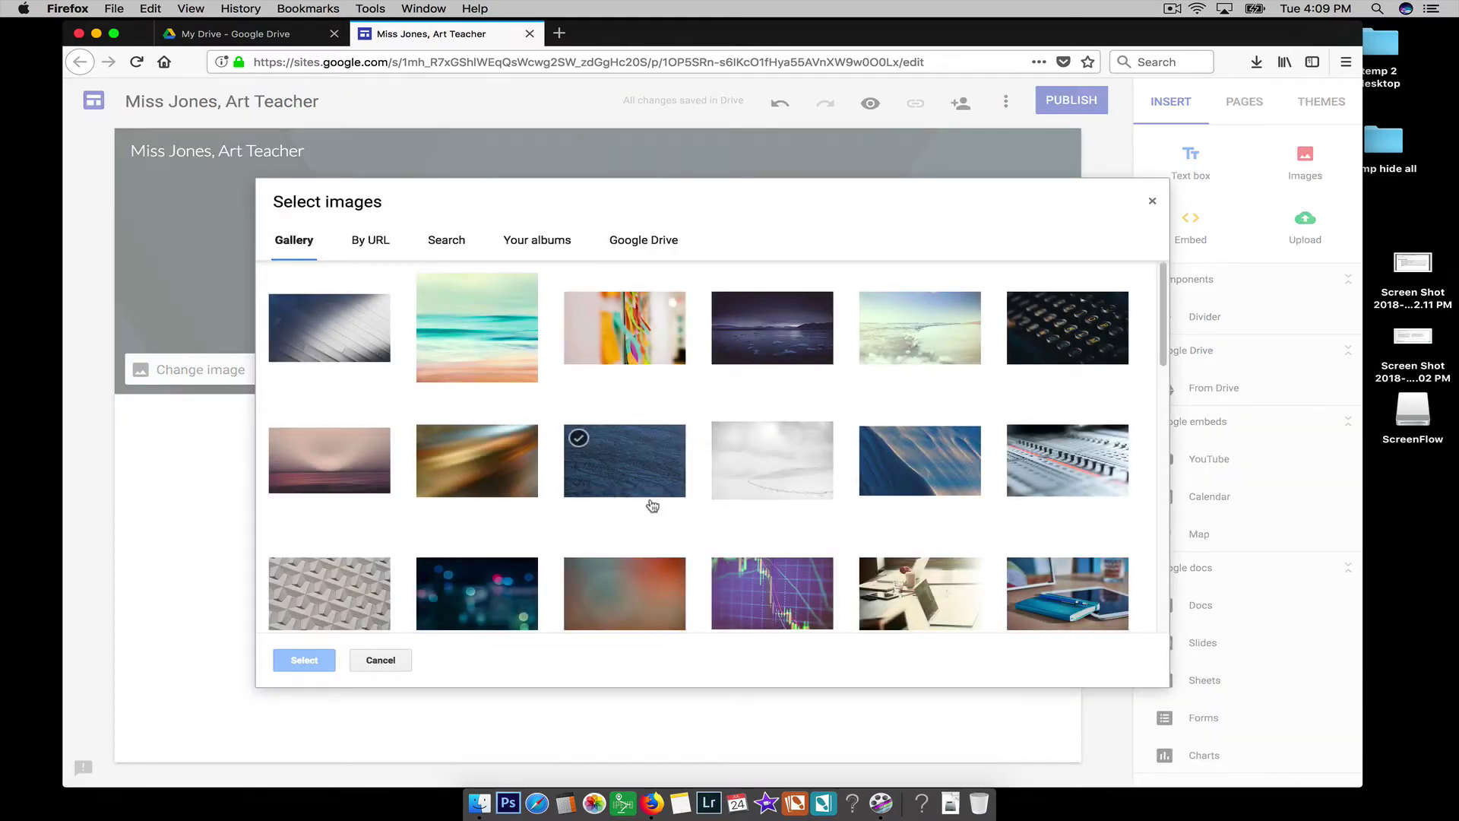
pyautogui.click(448, 240)
pyautogui.write('art')
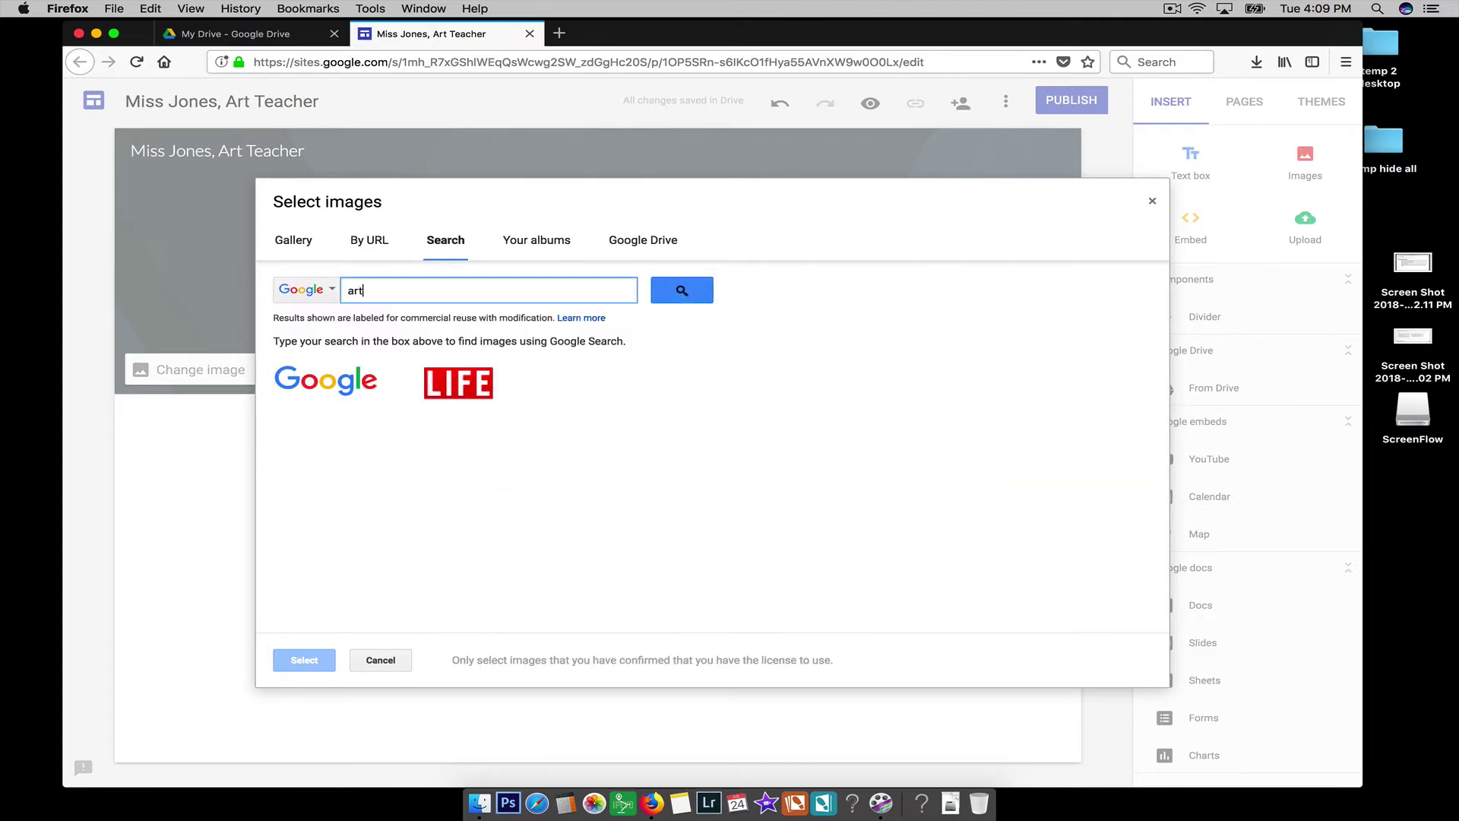
pyautogui.press('Return')
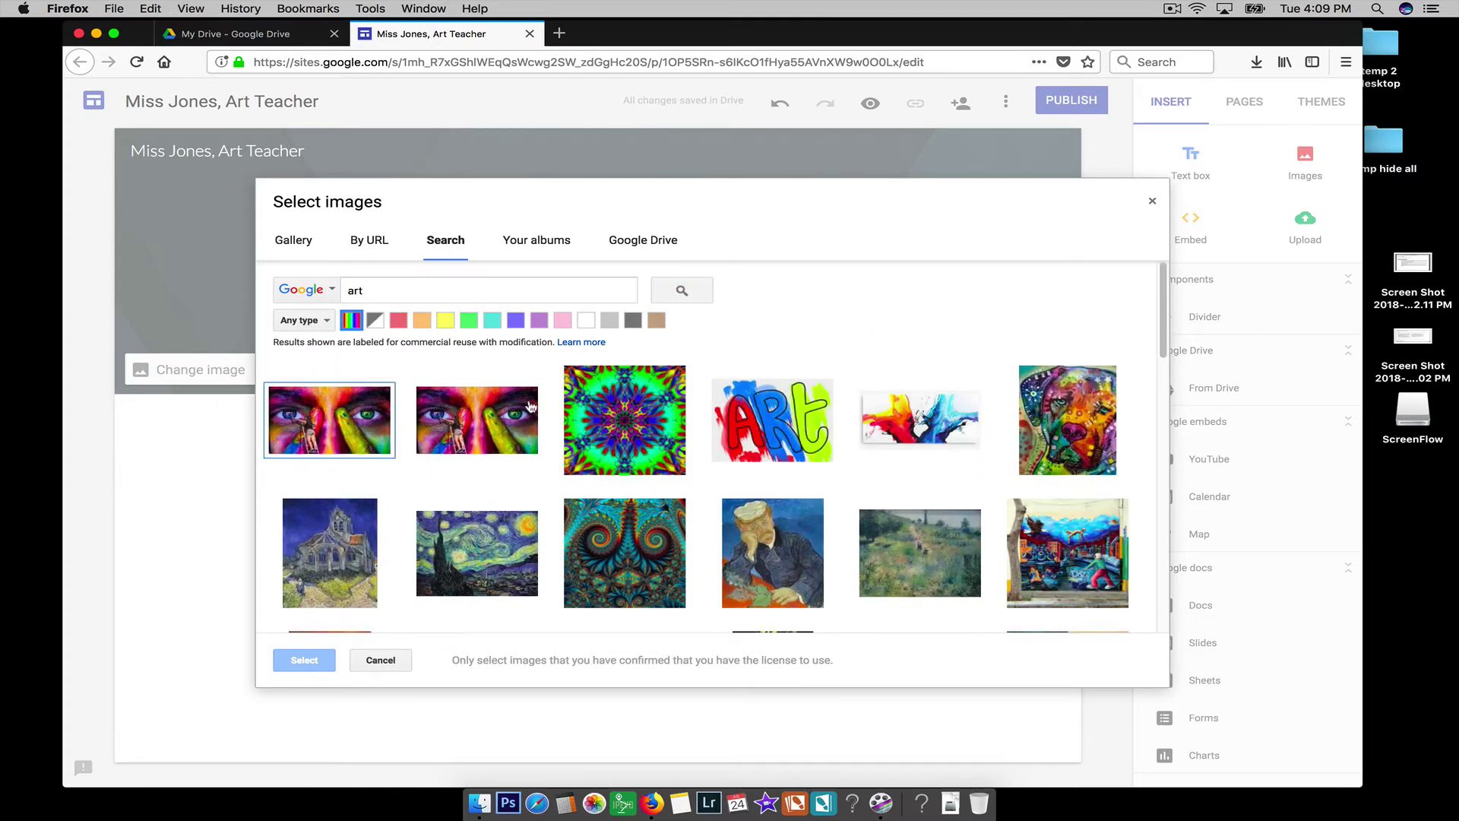
pyautogui.click(921, 416)
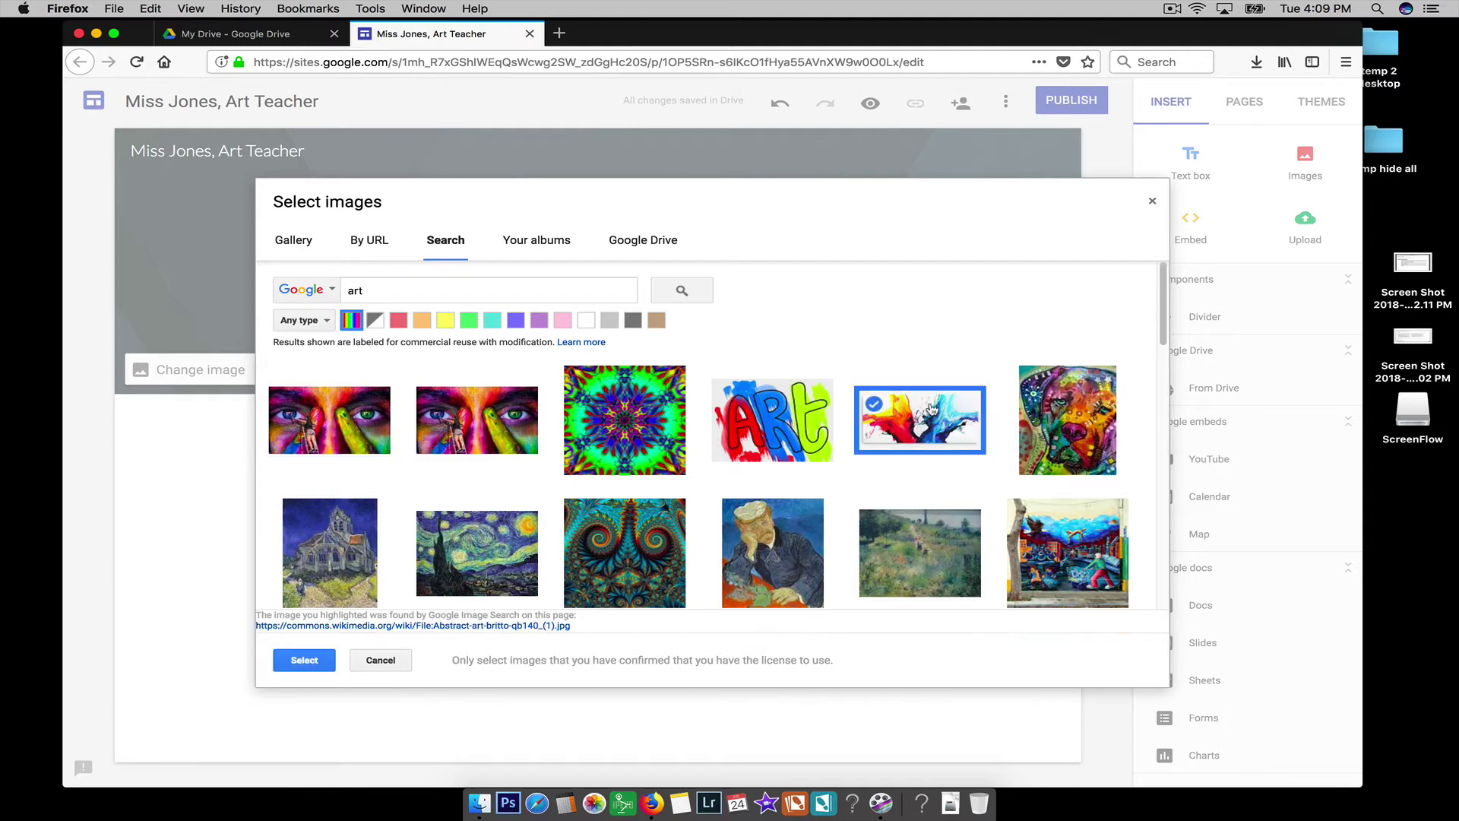
pyautogui.click(315, 662)
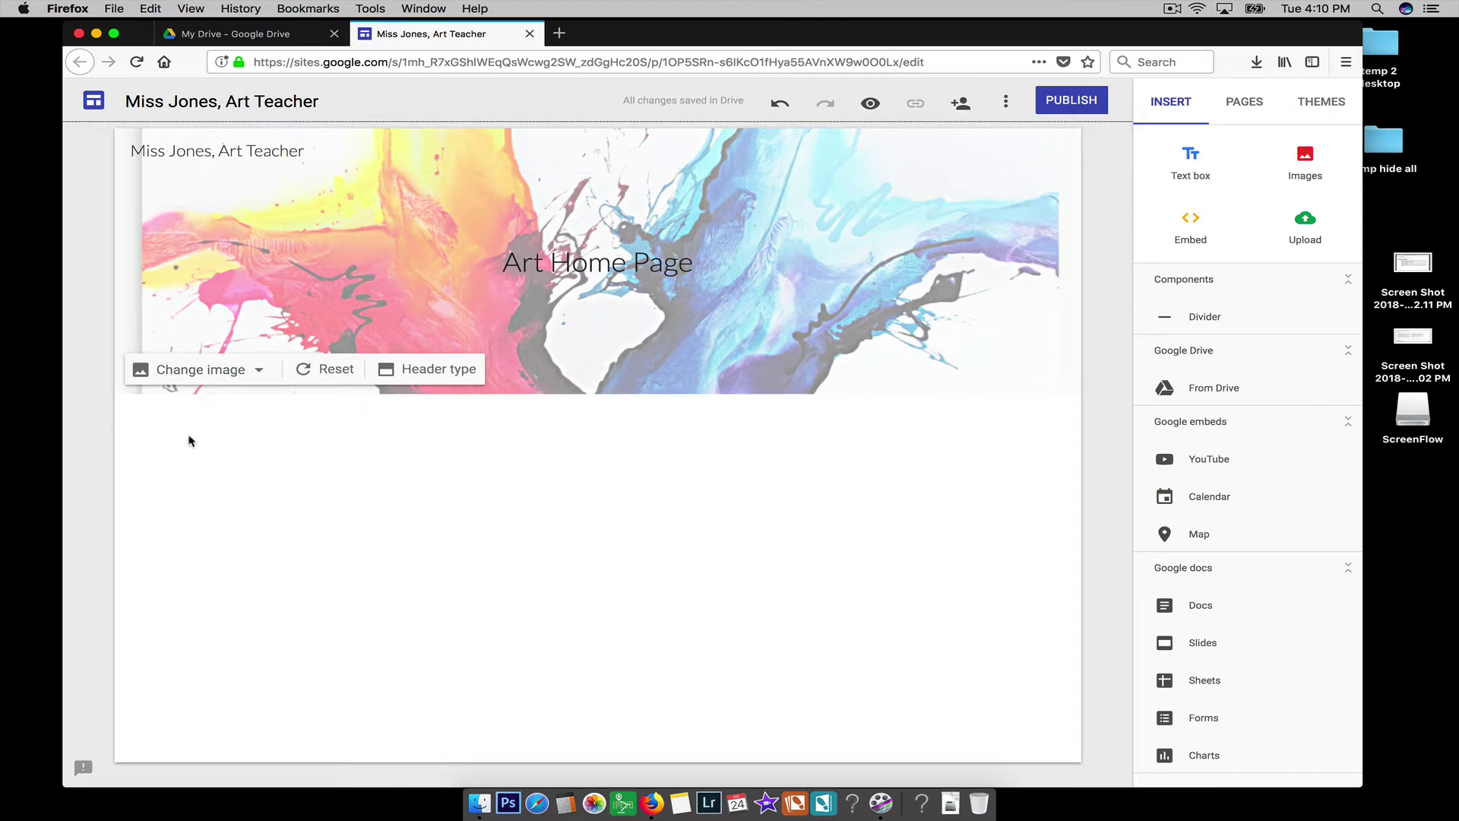
# Add a new page named "1st Grade" to the site
pyautogui.click(1239, 106)
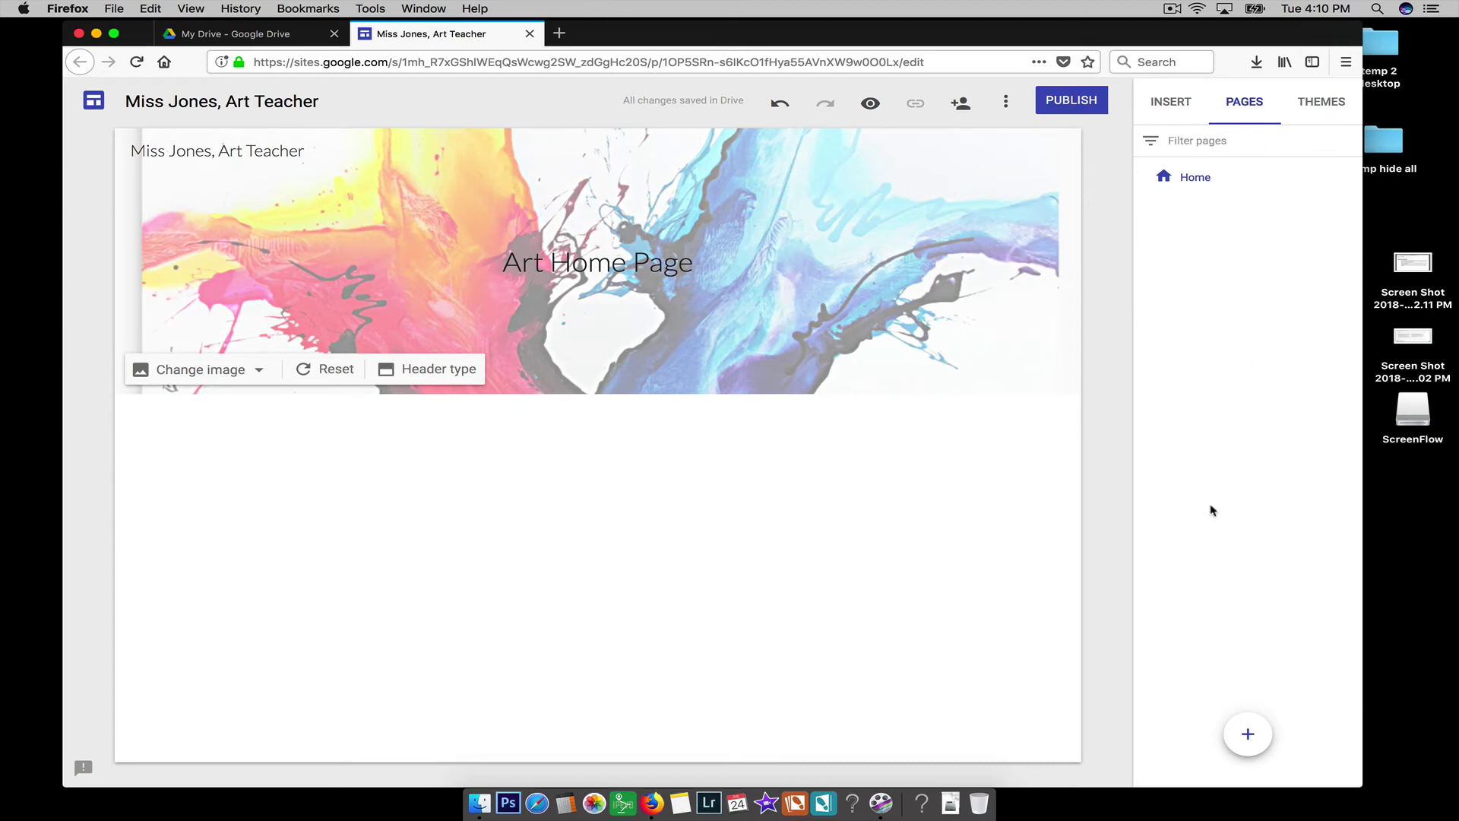
pyautogui.click(1246, 753)
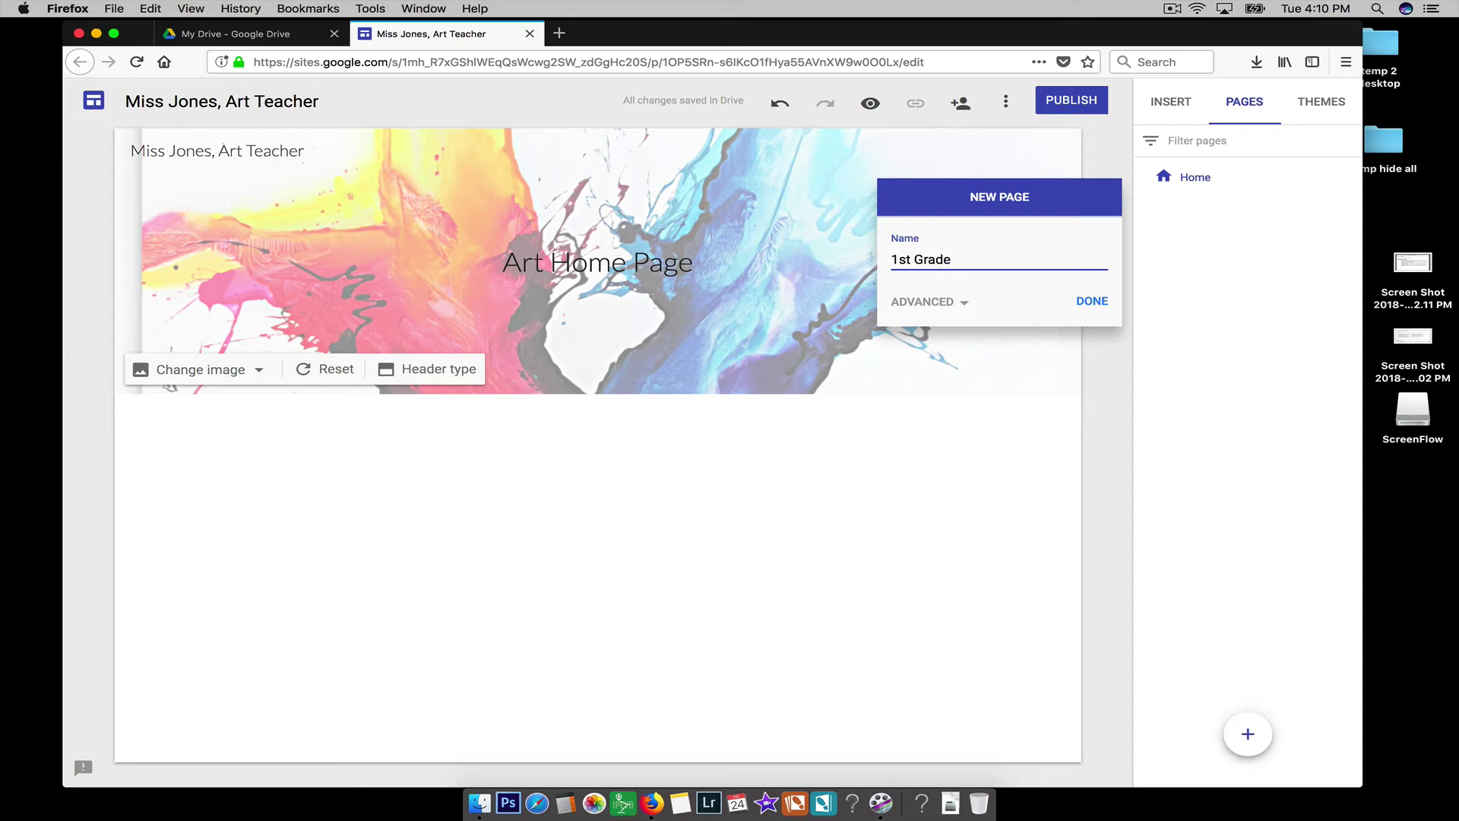
pyautogui.press('Return')
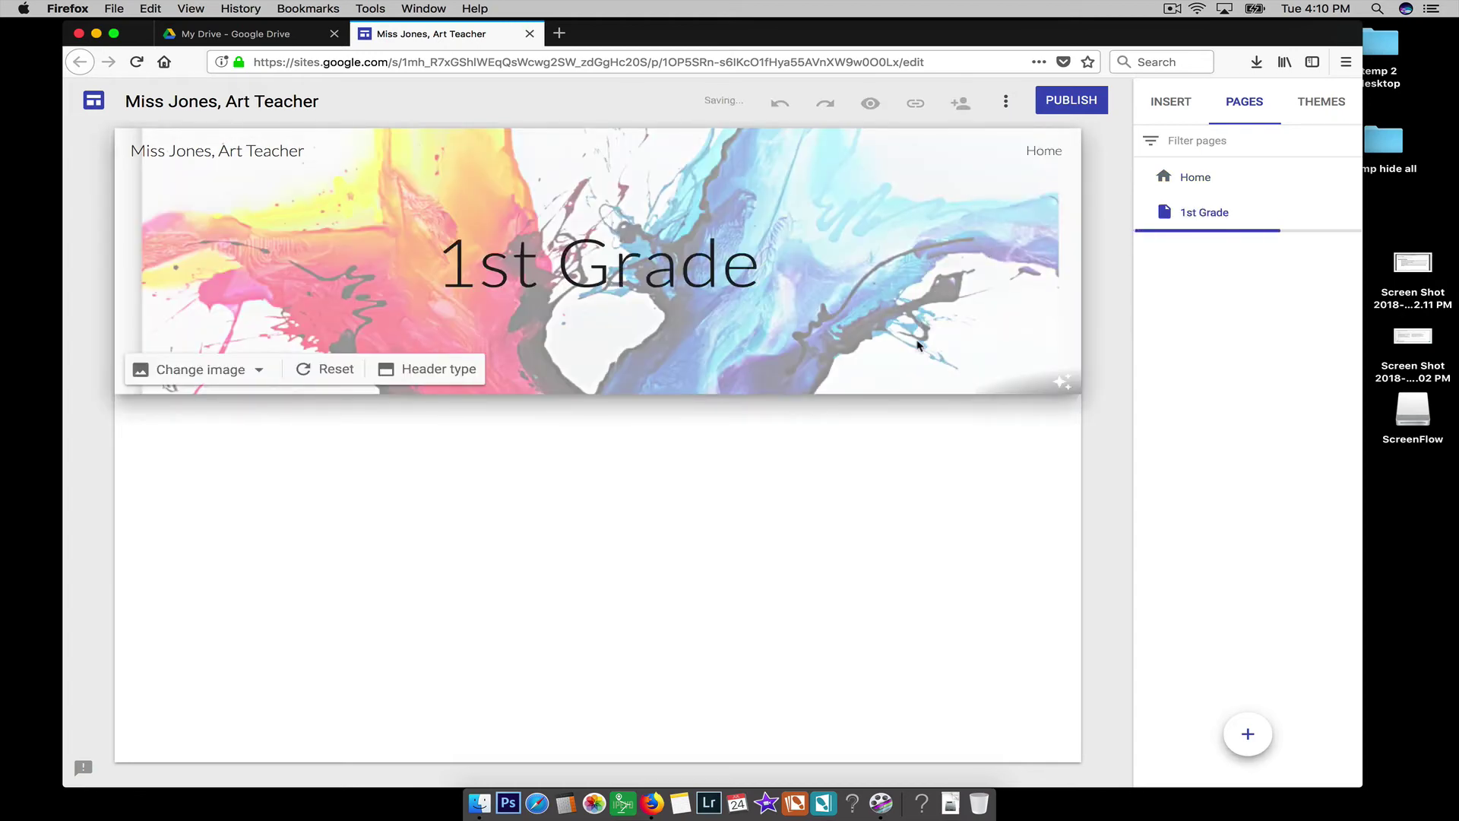
# Add another new page named "2nd Grade" to the site
pyautogui.click(1256, 723)
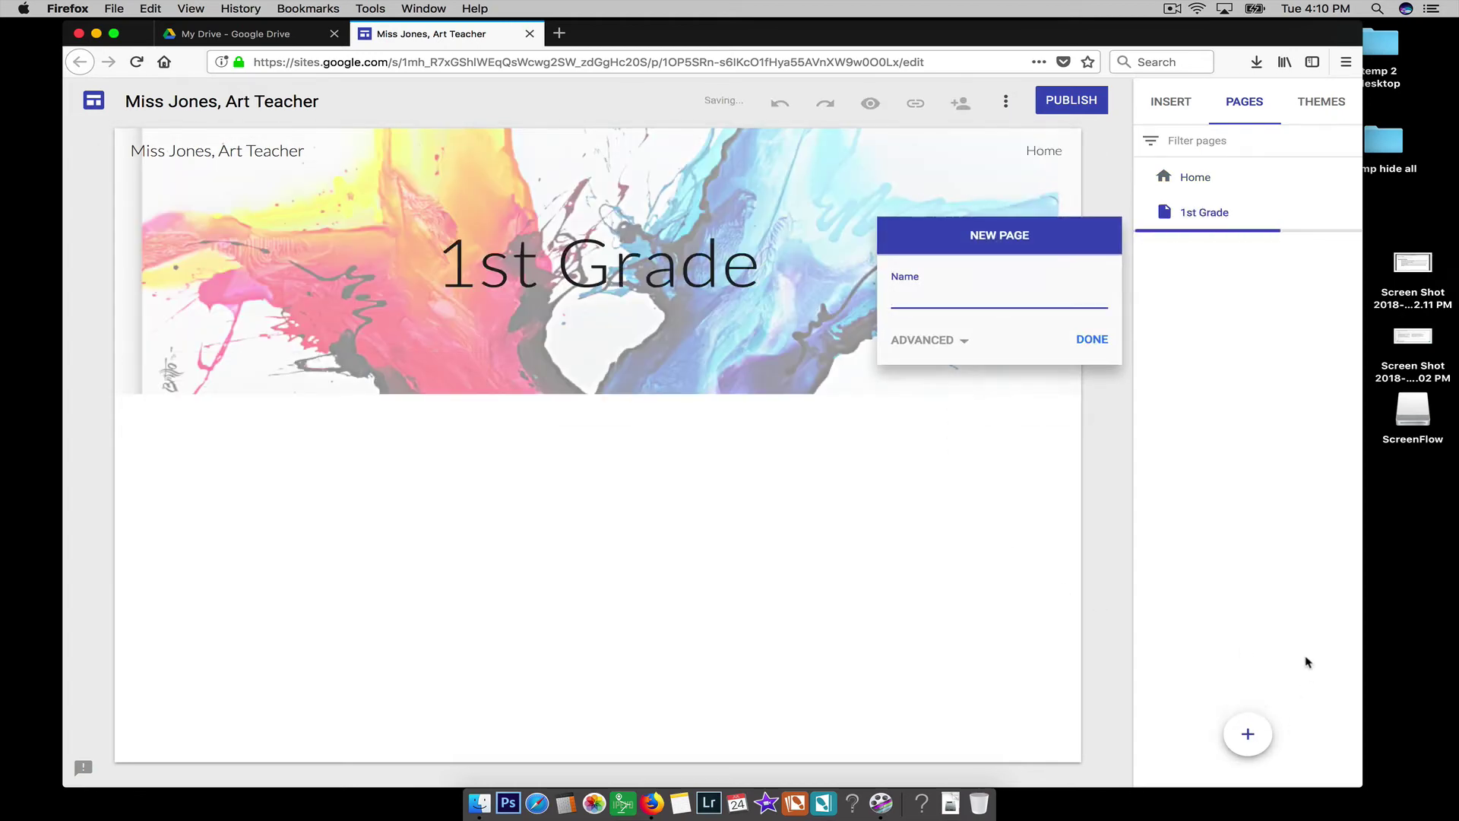
pyautogui.write('2nd Grade')
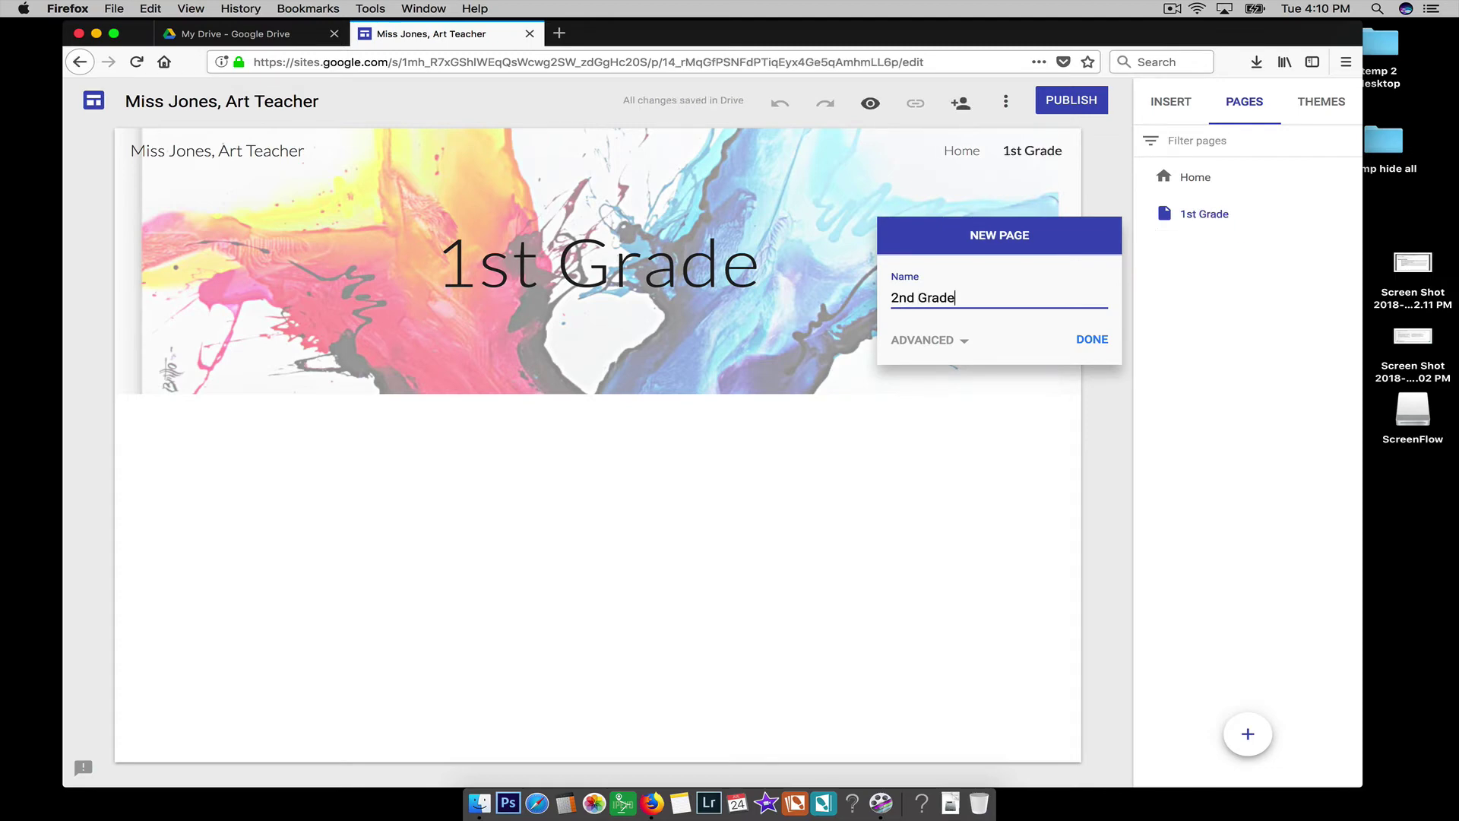
pyautogui.click(1093, 339)
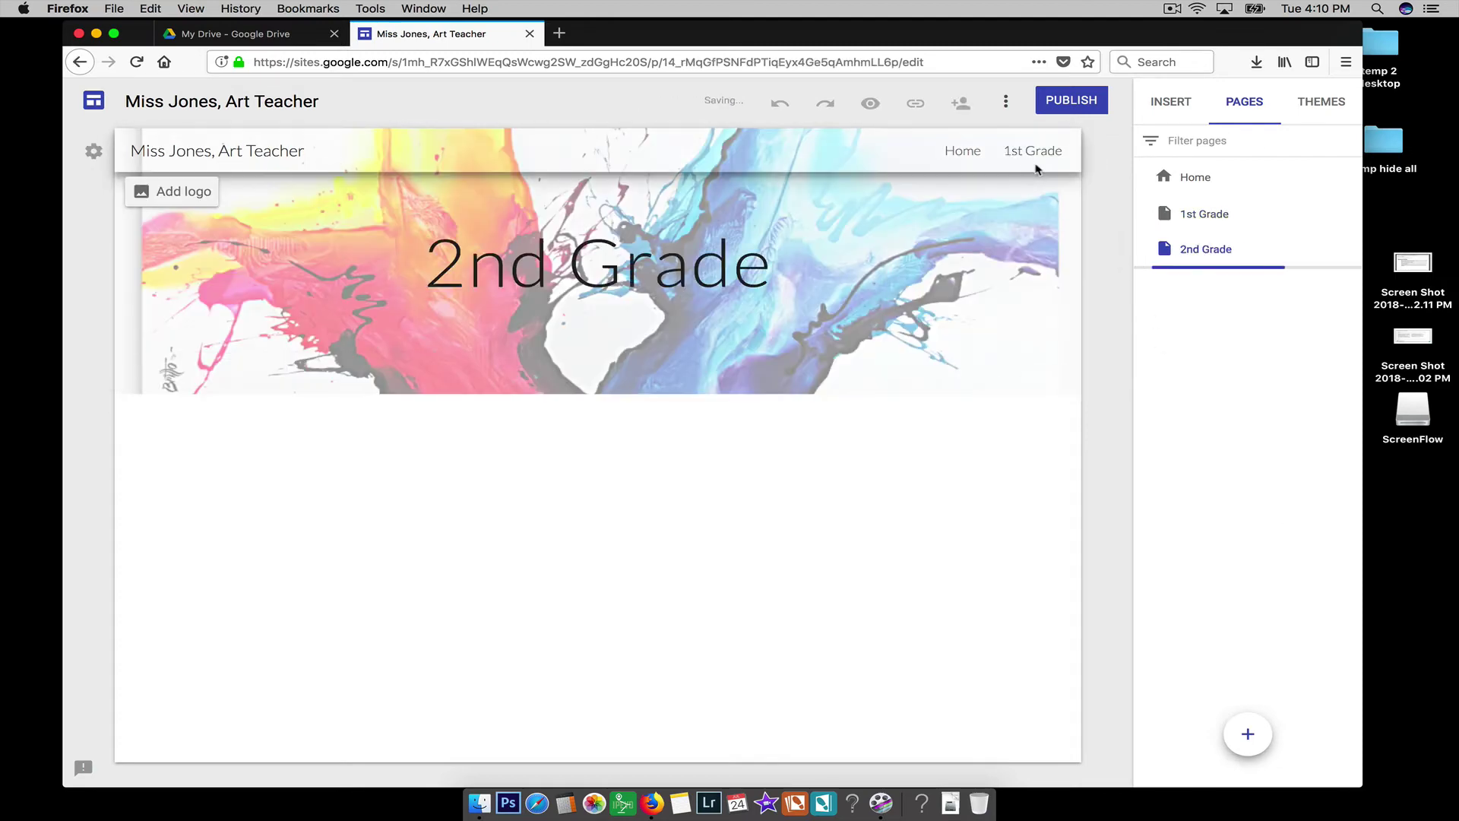
# Return to the Home page and add a text box reading "1st Grade" below the header
pyautogui.click(964, 152)
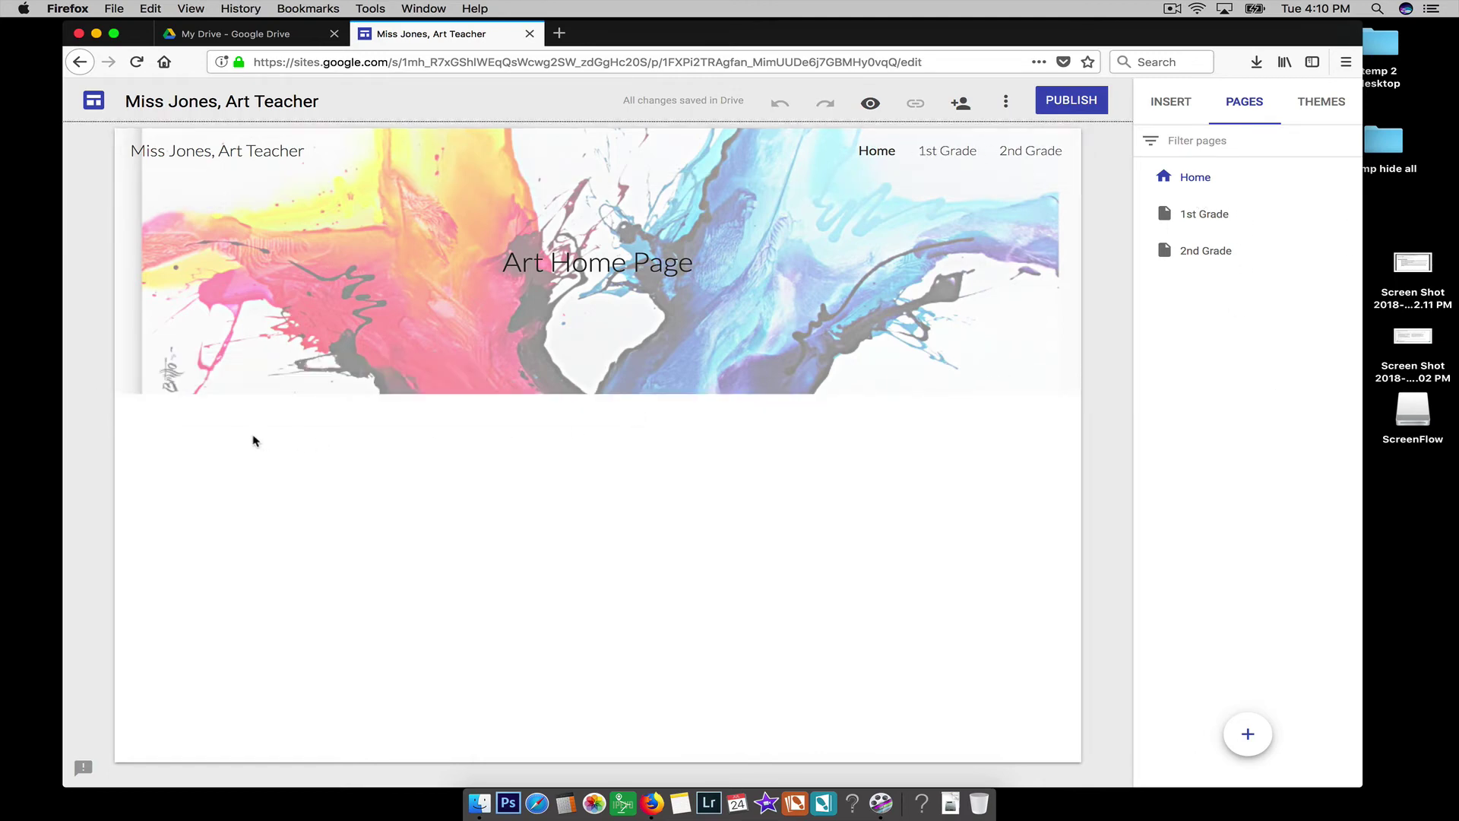
pyautogui.moveTo(841, 173)
pyautogui.click(1171, 104)
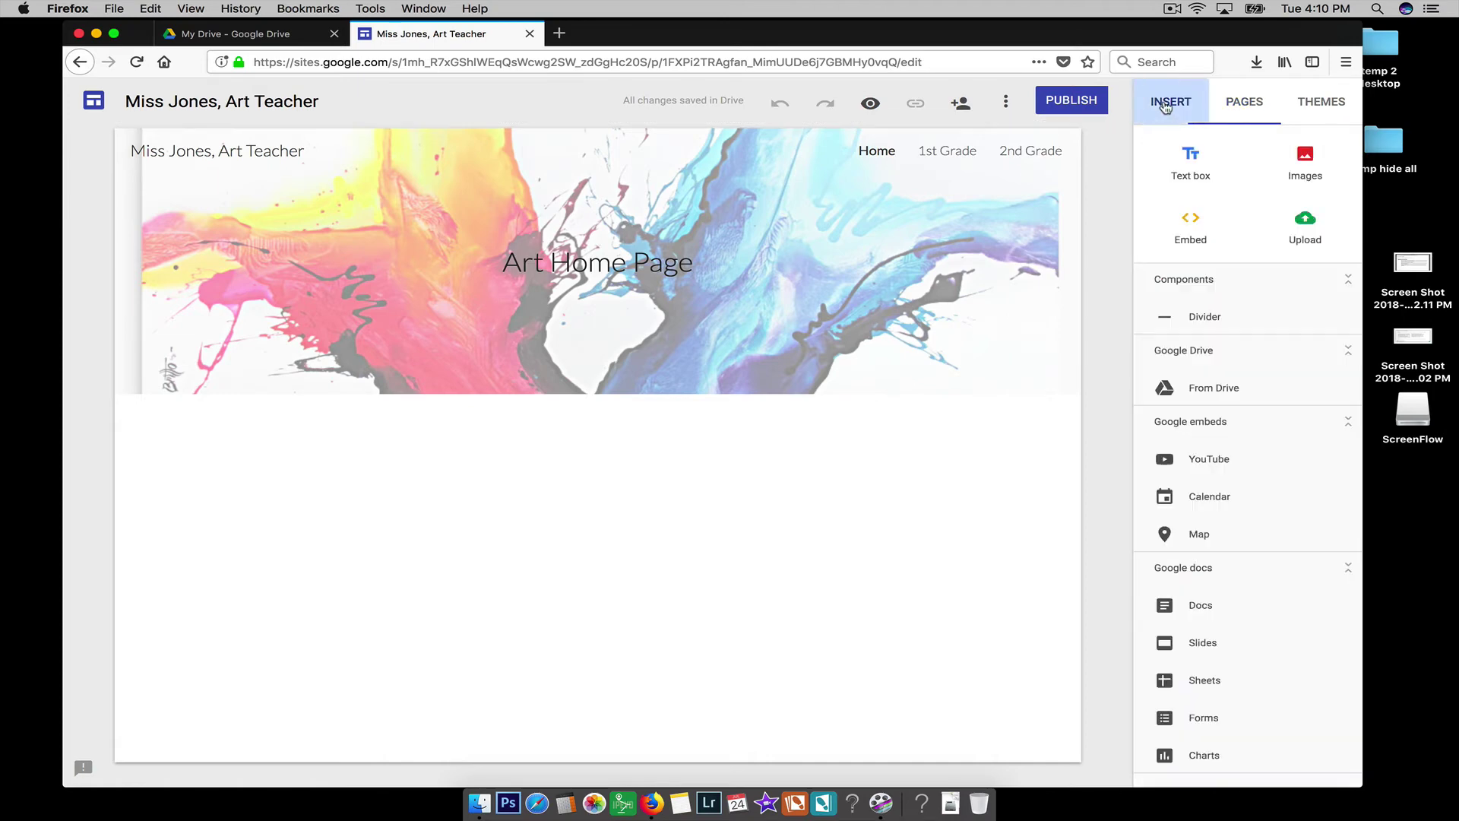
pyautogui.click(1191, 164)
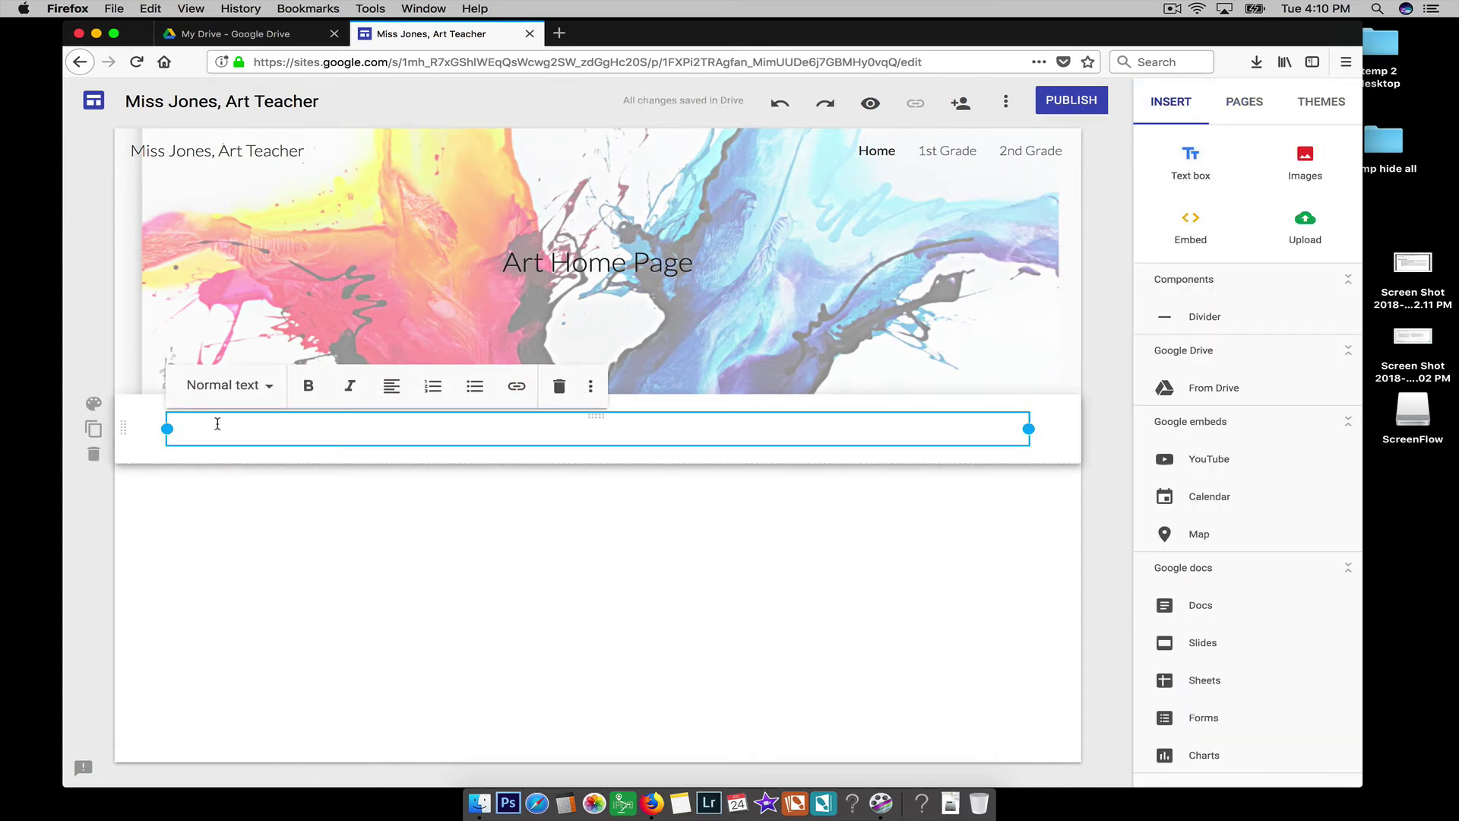
pyautogui.write('1st Grade')
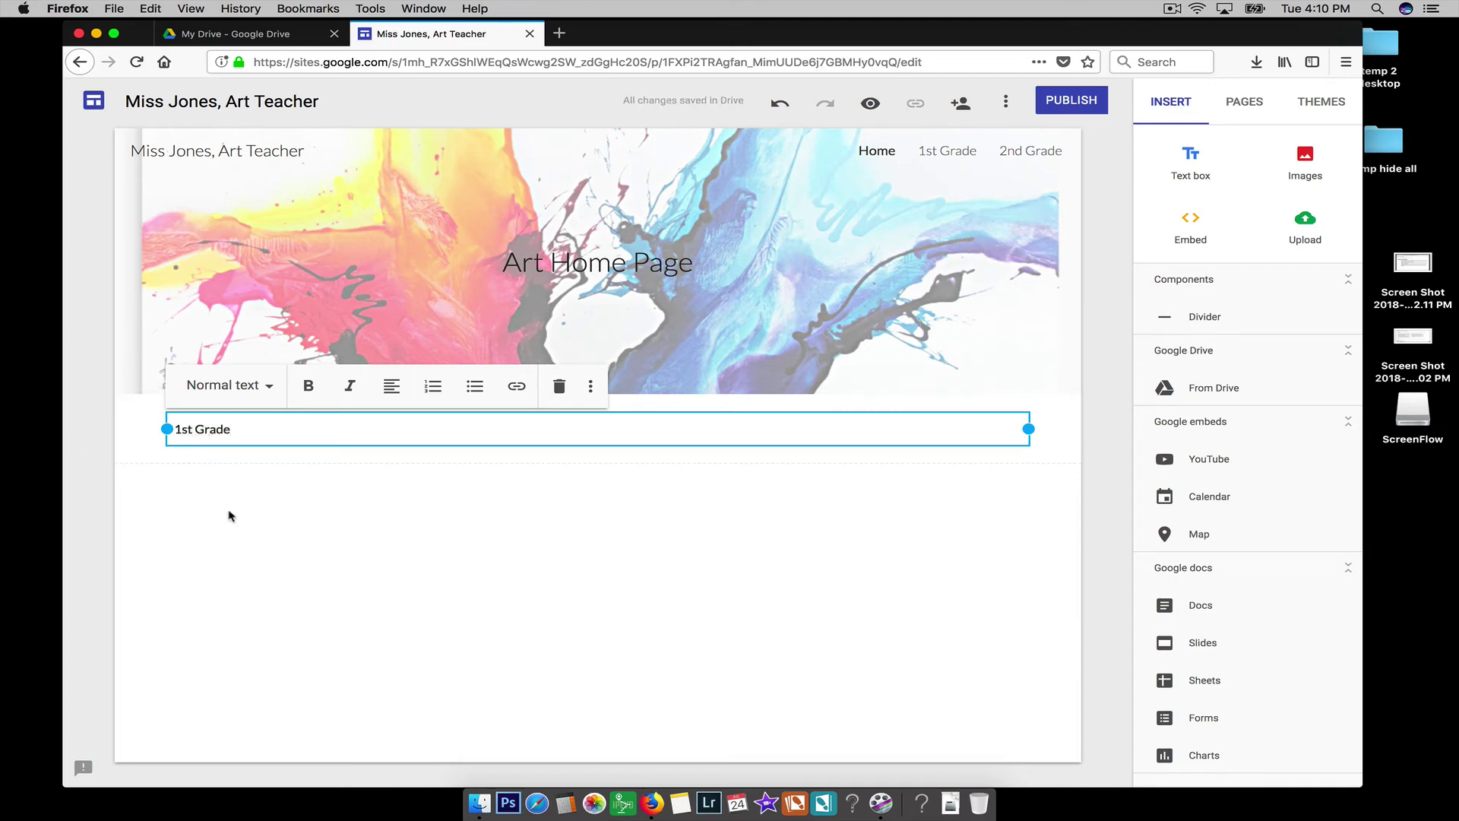
pyautogui.click(228, 508)
# Link the "1st Grade" text on the Home page to the site's 1st Grade page
pyautogui.click(235, 425)
pyautogui.moveTo(248, 431); pyautogui.dragTo(177, 425)
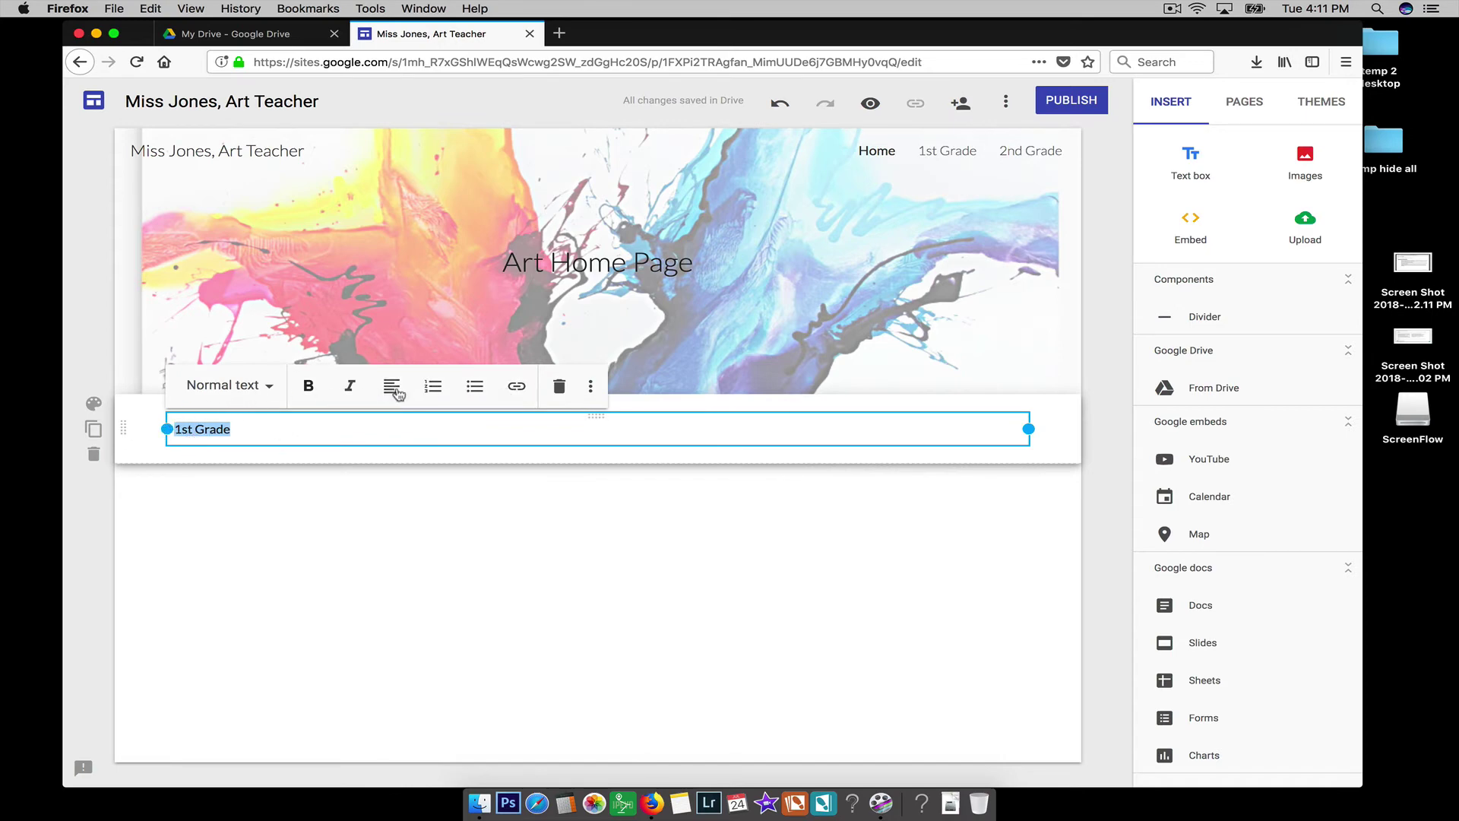
pyautogui.click(517, 386)
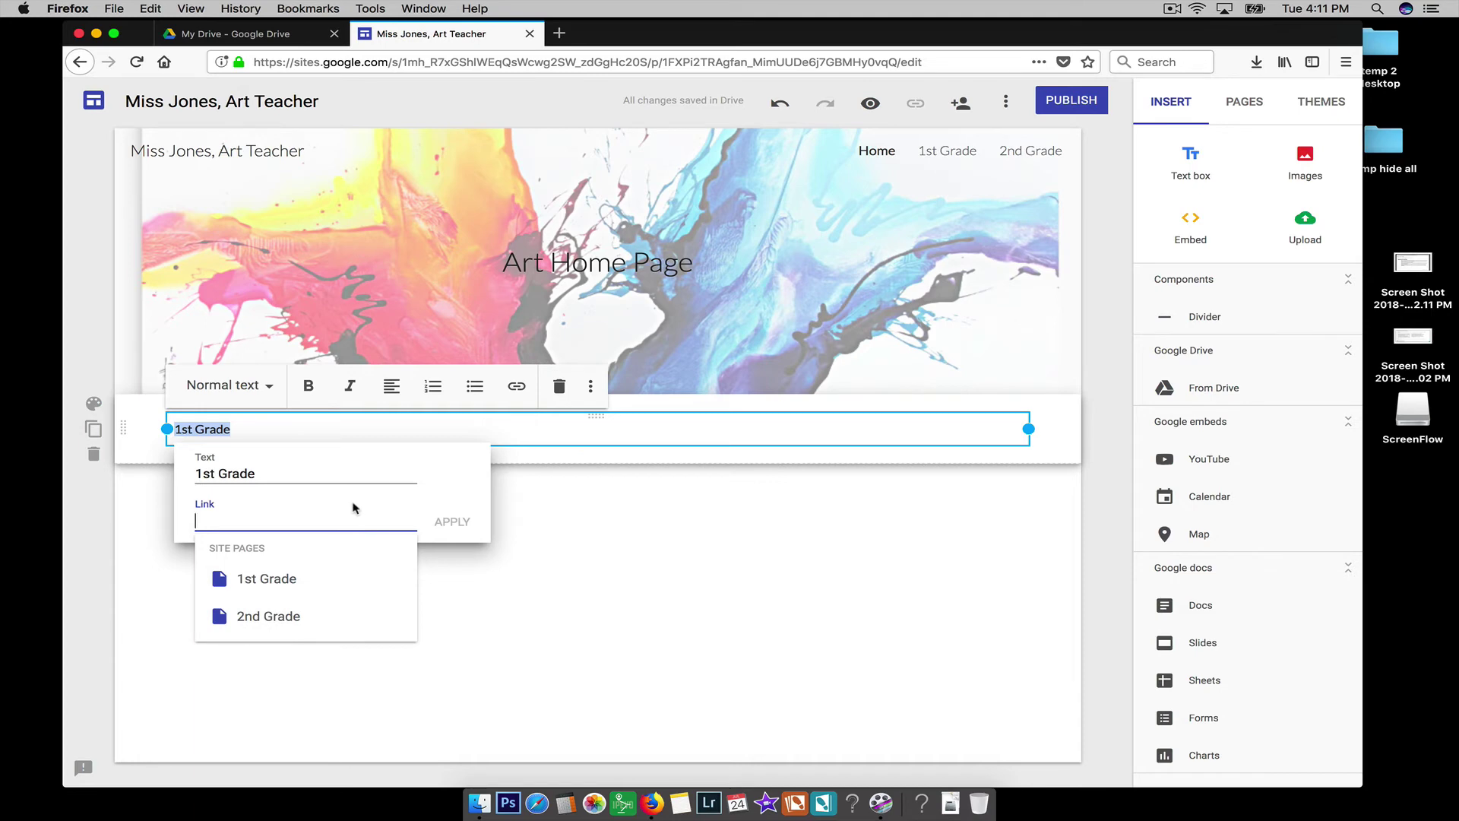
pyautogui.click(283, 578)
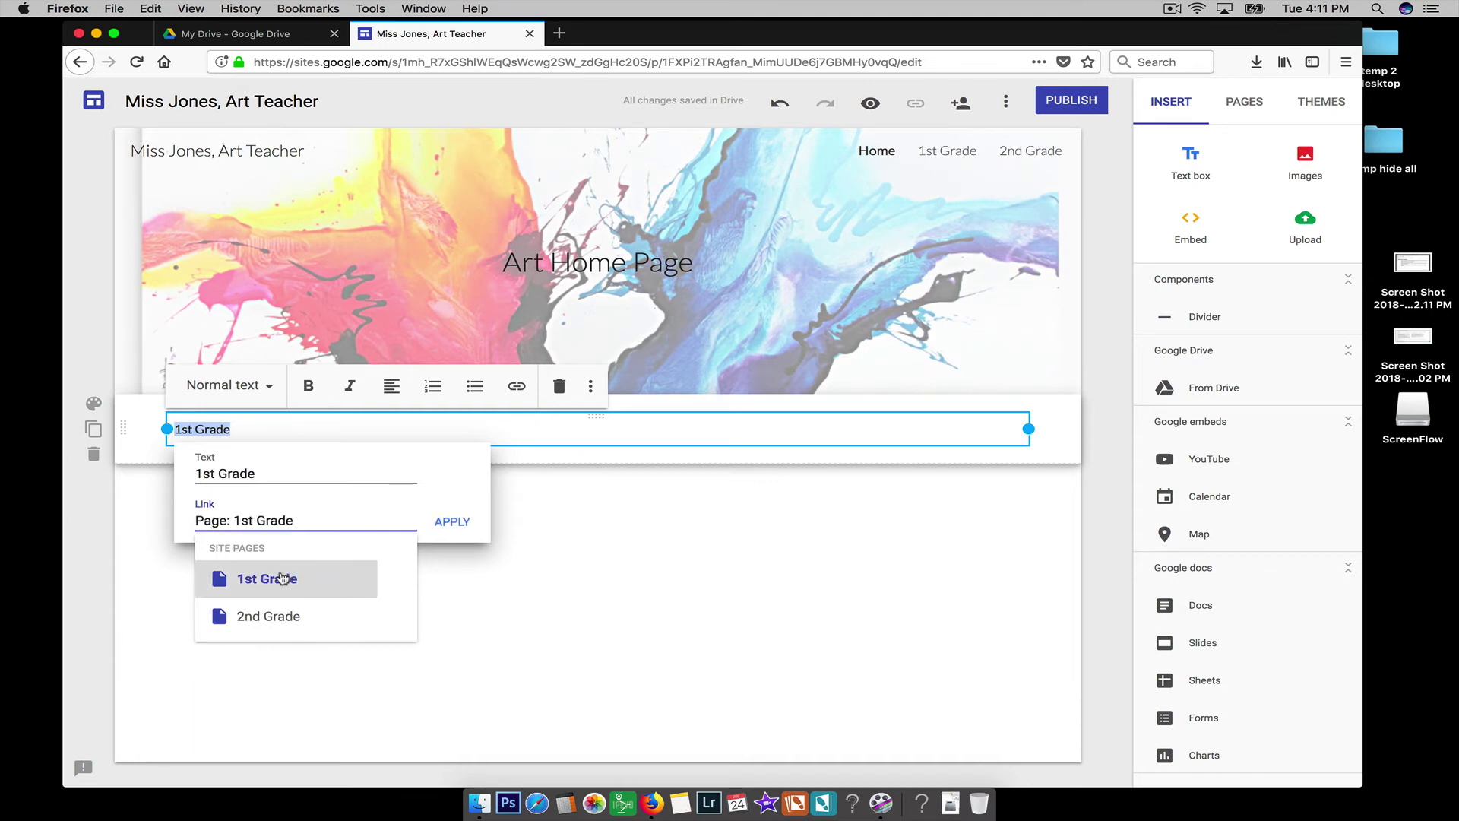
pyautogui.click(452, 523)
pyautogui.click(452, 524)
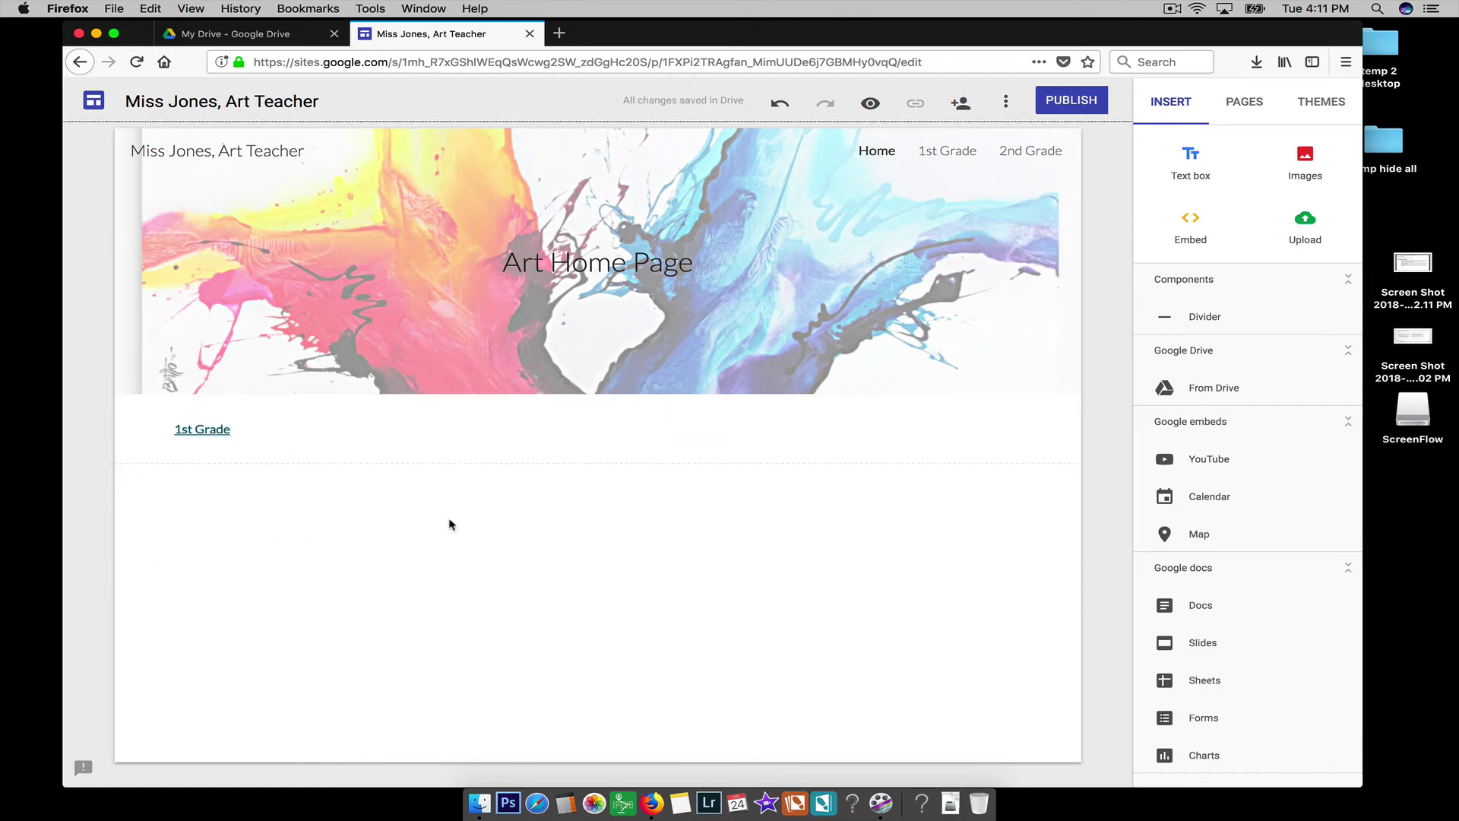
# Add a text box reading "2nd Grade" below the 1st Grade link and link its text to the 2nd Grade page
pyautogui.click(1191, 161)
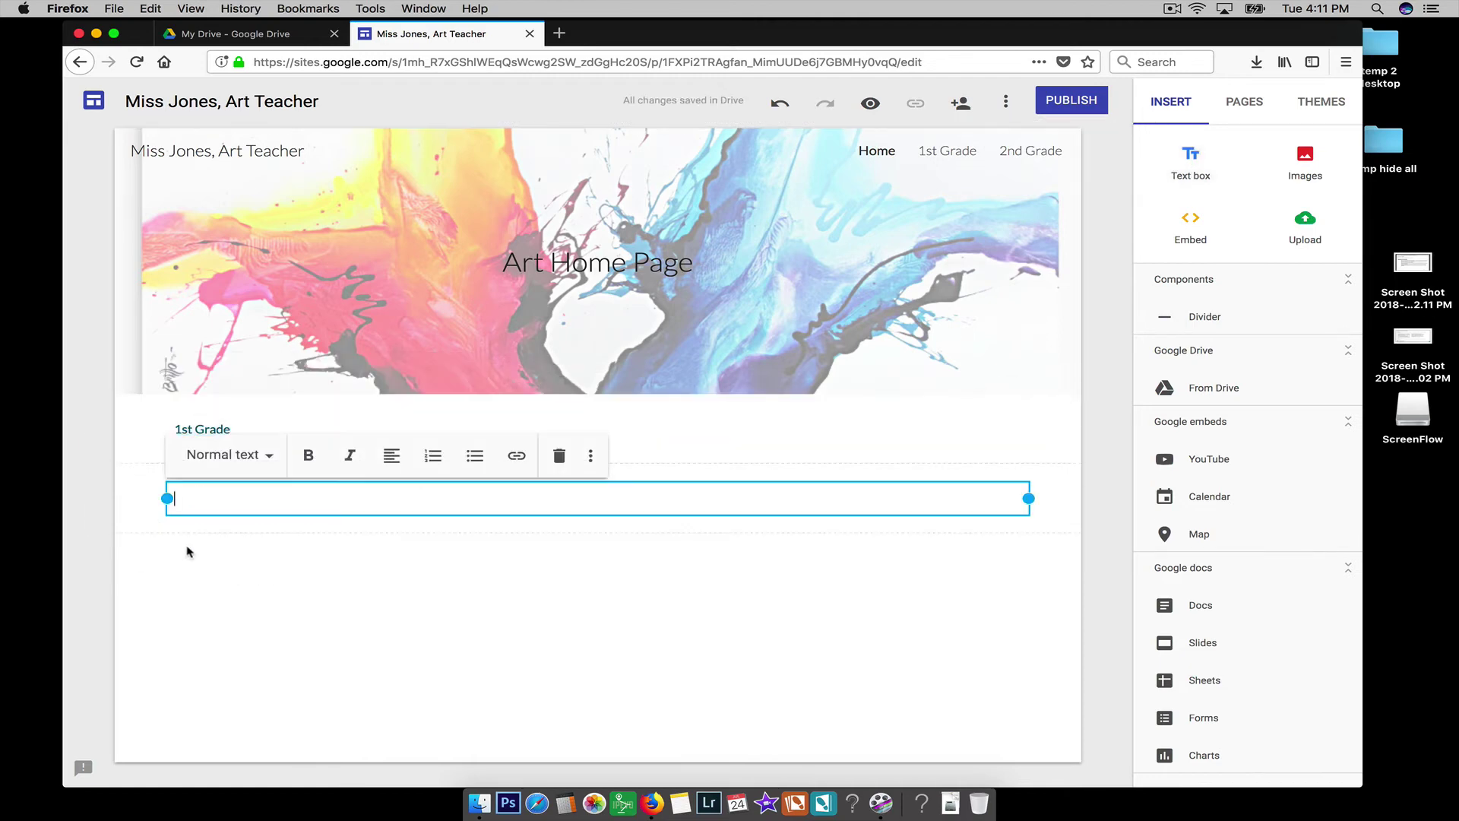
pyautogui.write('2nd Grade')
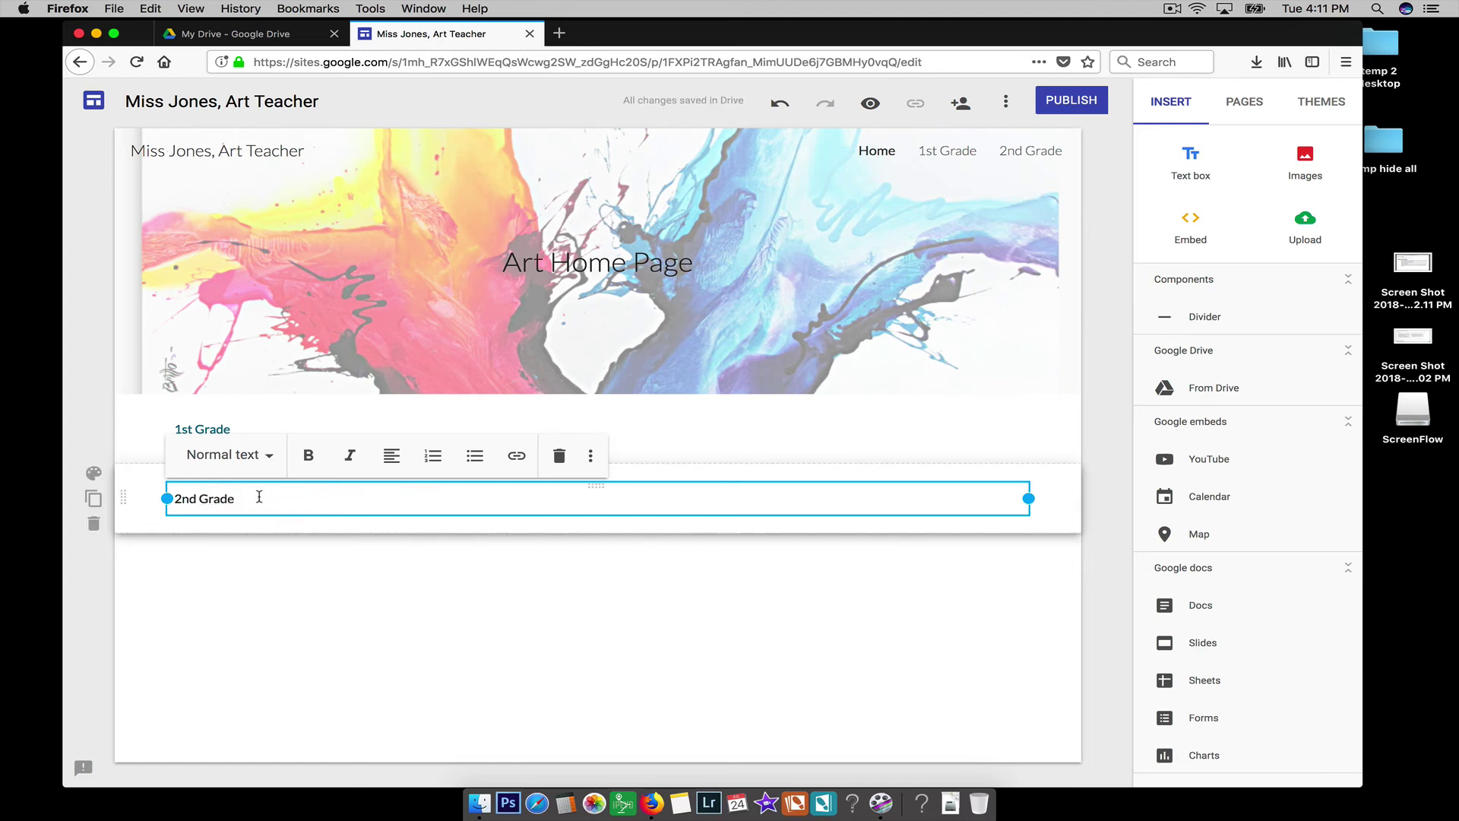
pyautogui.moveTo(258, 495); pyautogui.dragTo(149, 503)
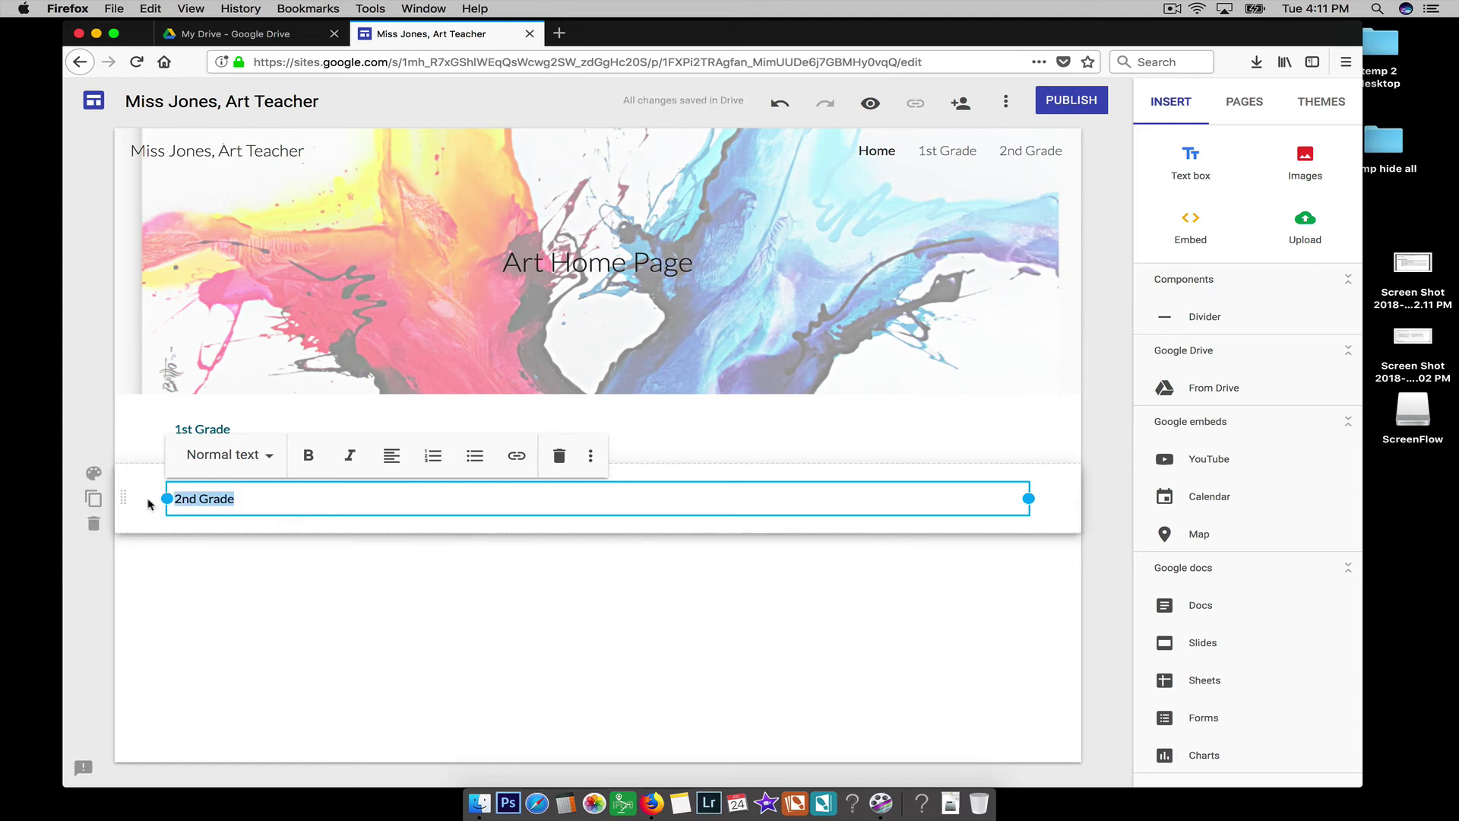
pyautogui.click(518, 456)
pyautogui.click(275, 685)
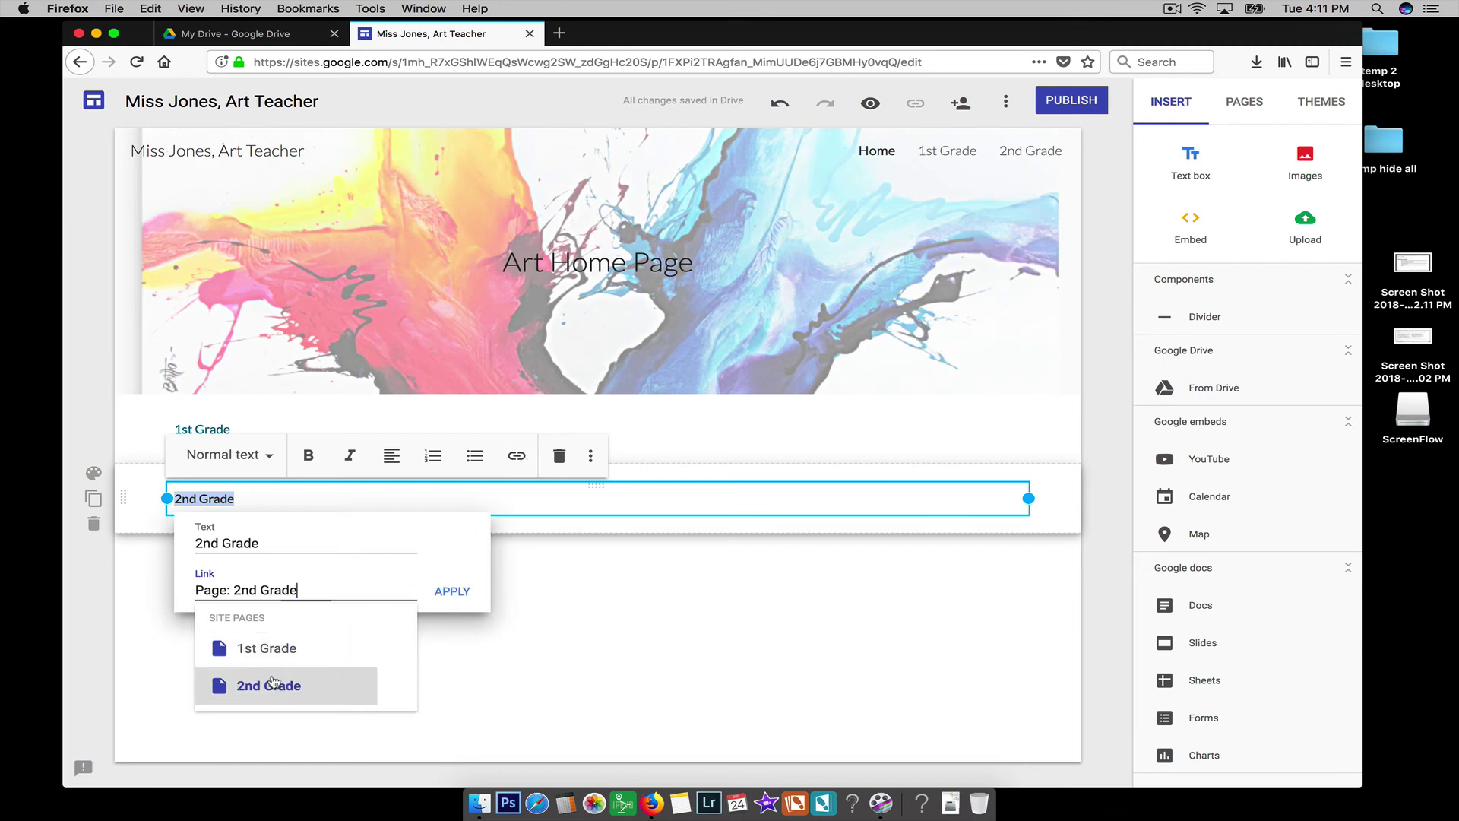
pyautogui.click(439, 591)
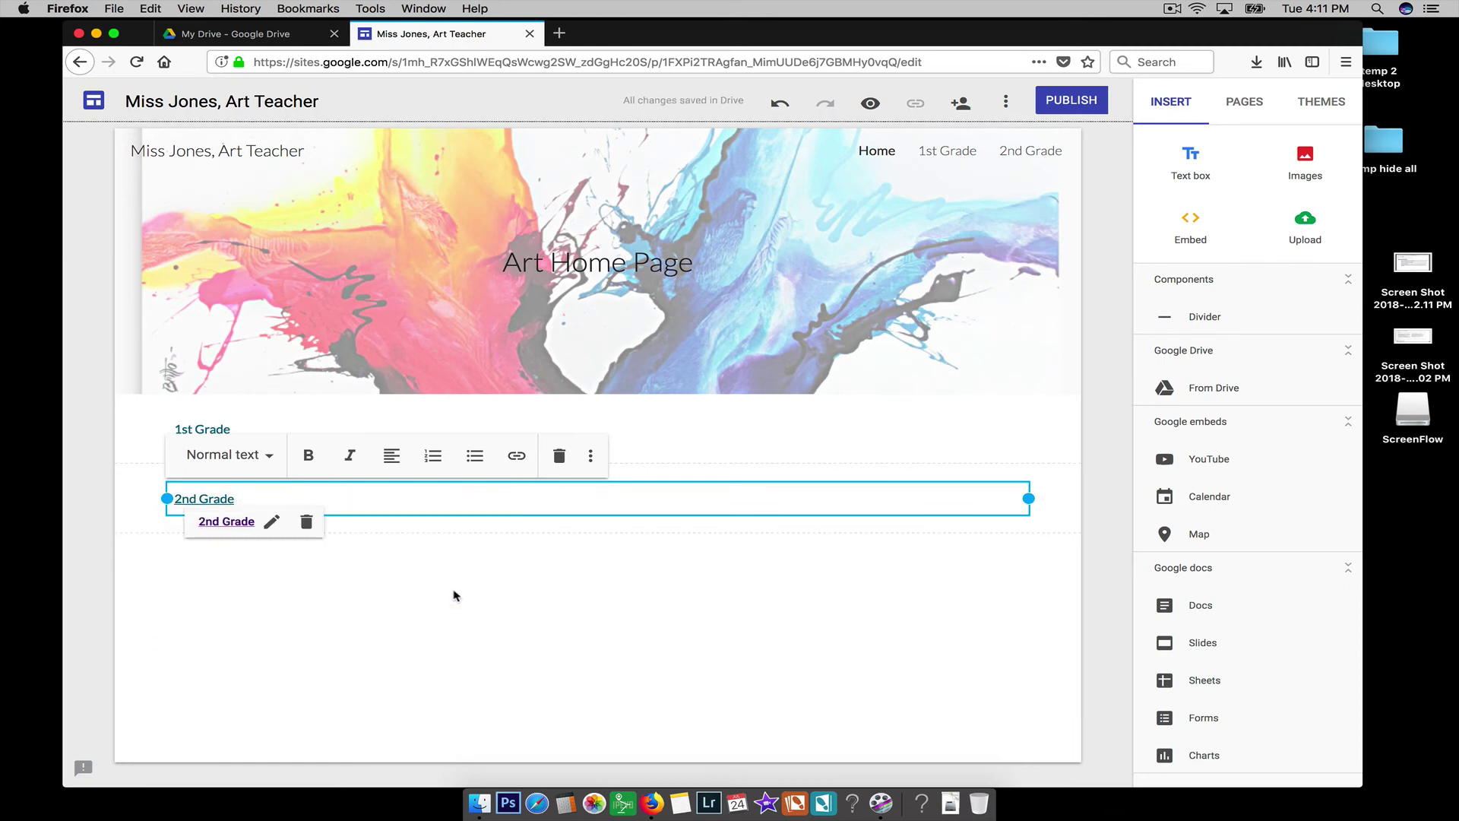
pyautogui.click(453, 594)
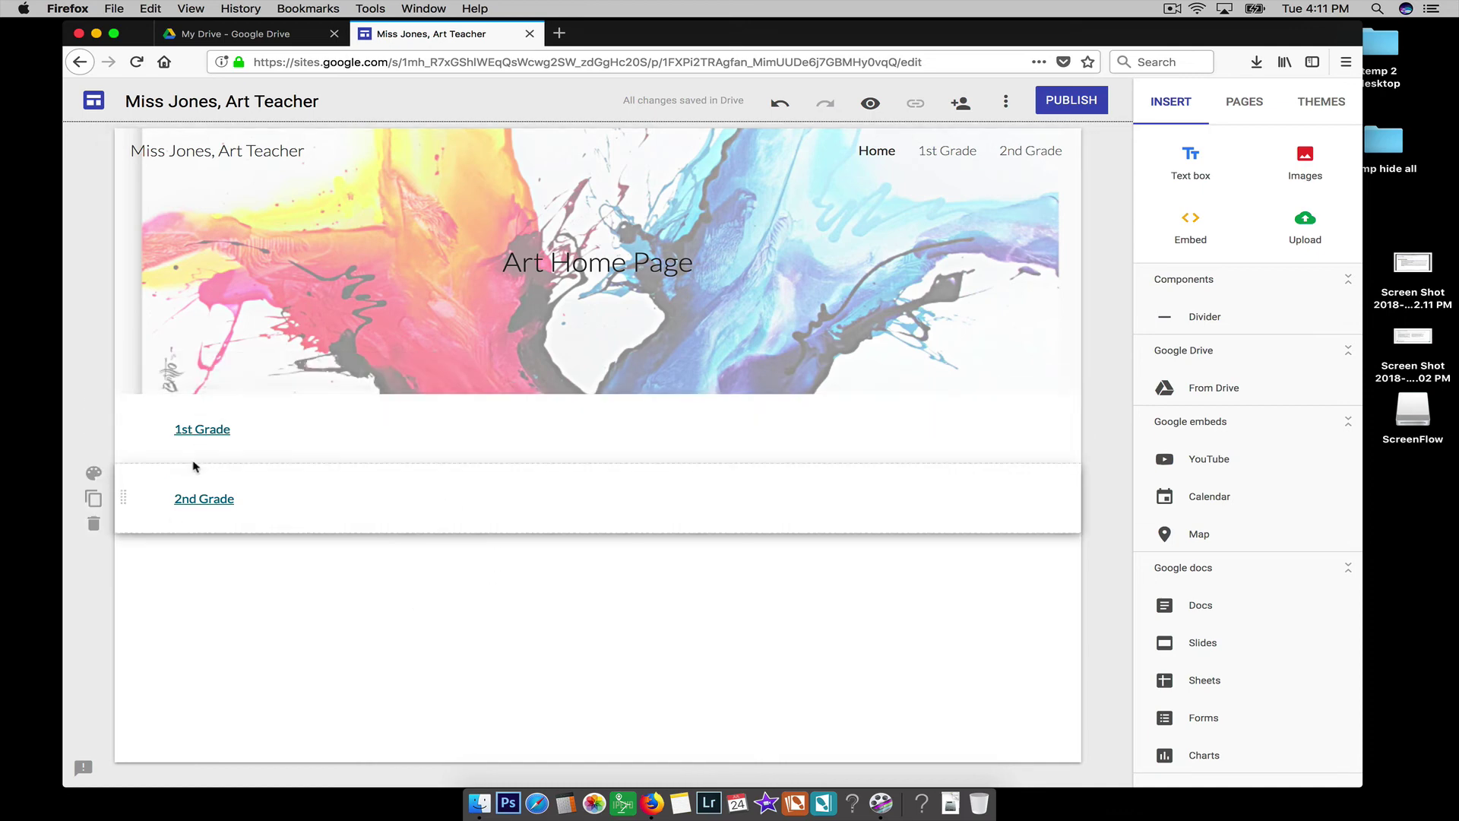
# Preview the site, test the 1st Grade link from the Home page, and return to the editor
pyautogui.click(872, 105)
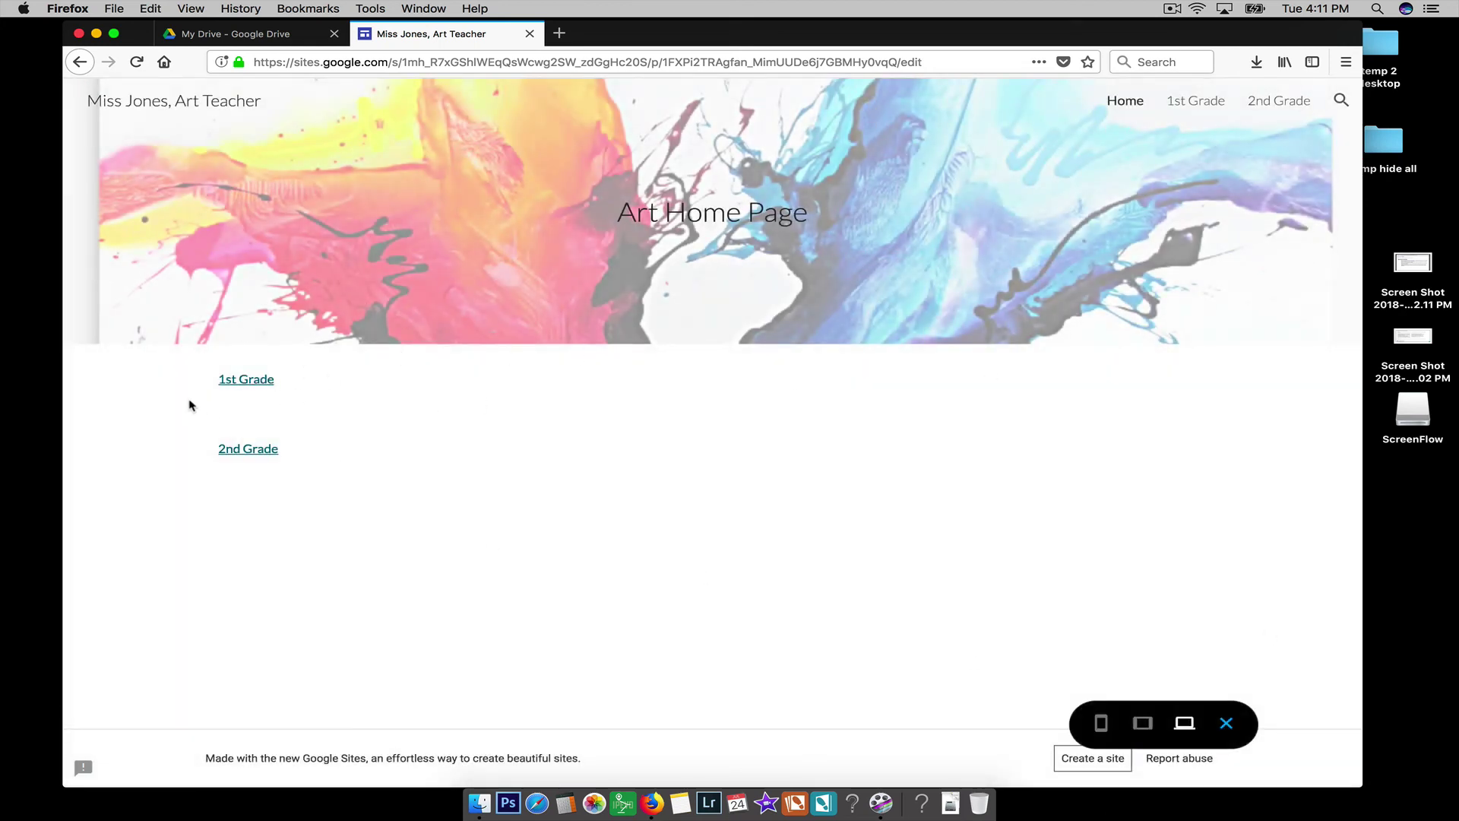
pyautogui.click(236, 380)
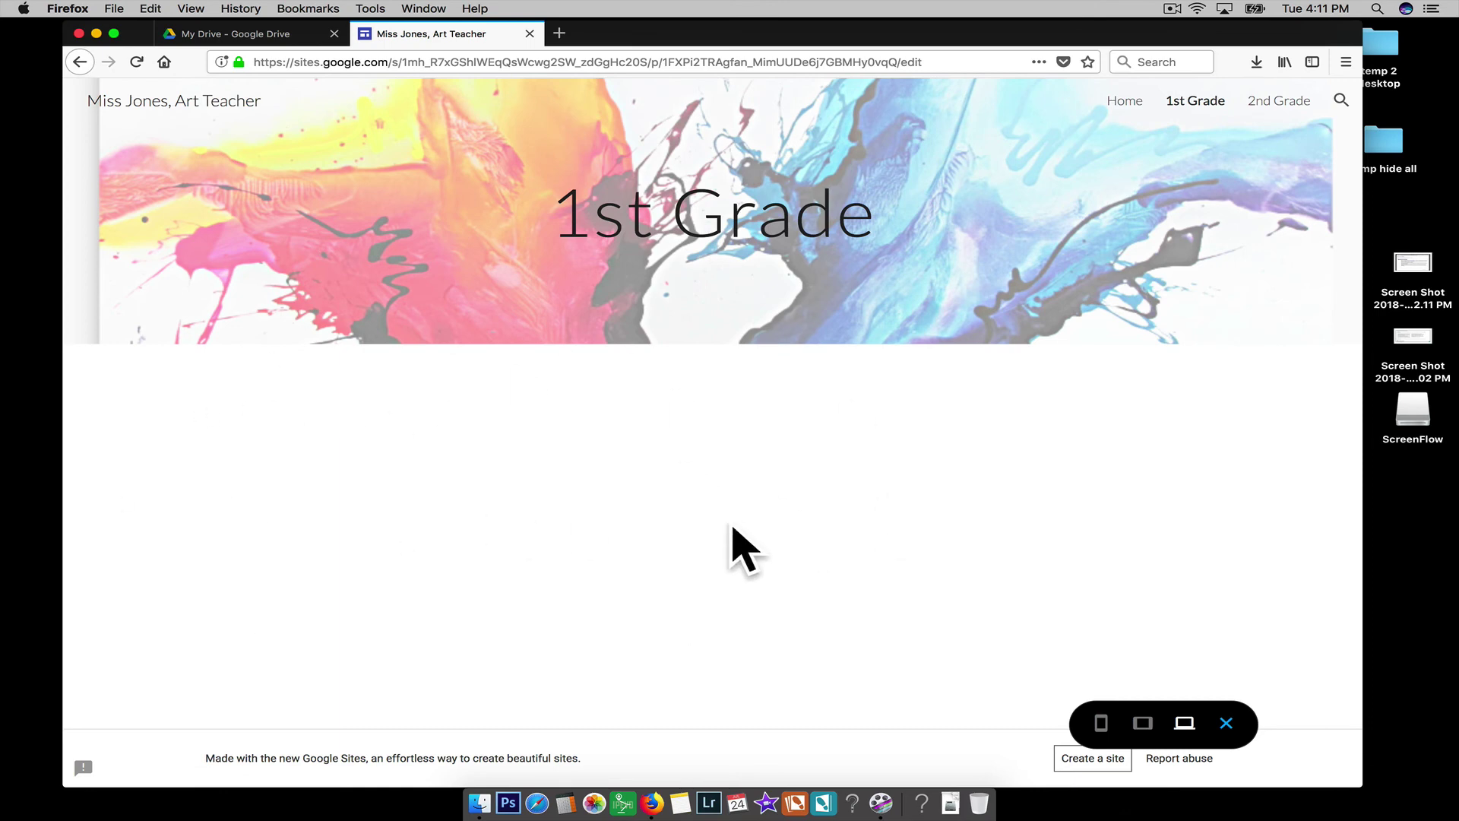
pyautogui.click(1125, 101)
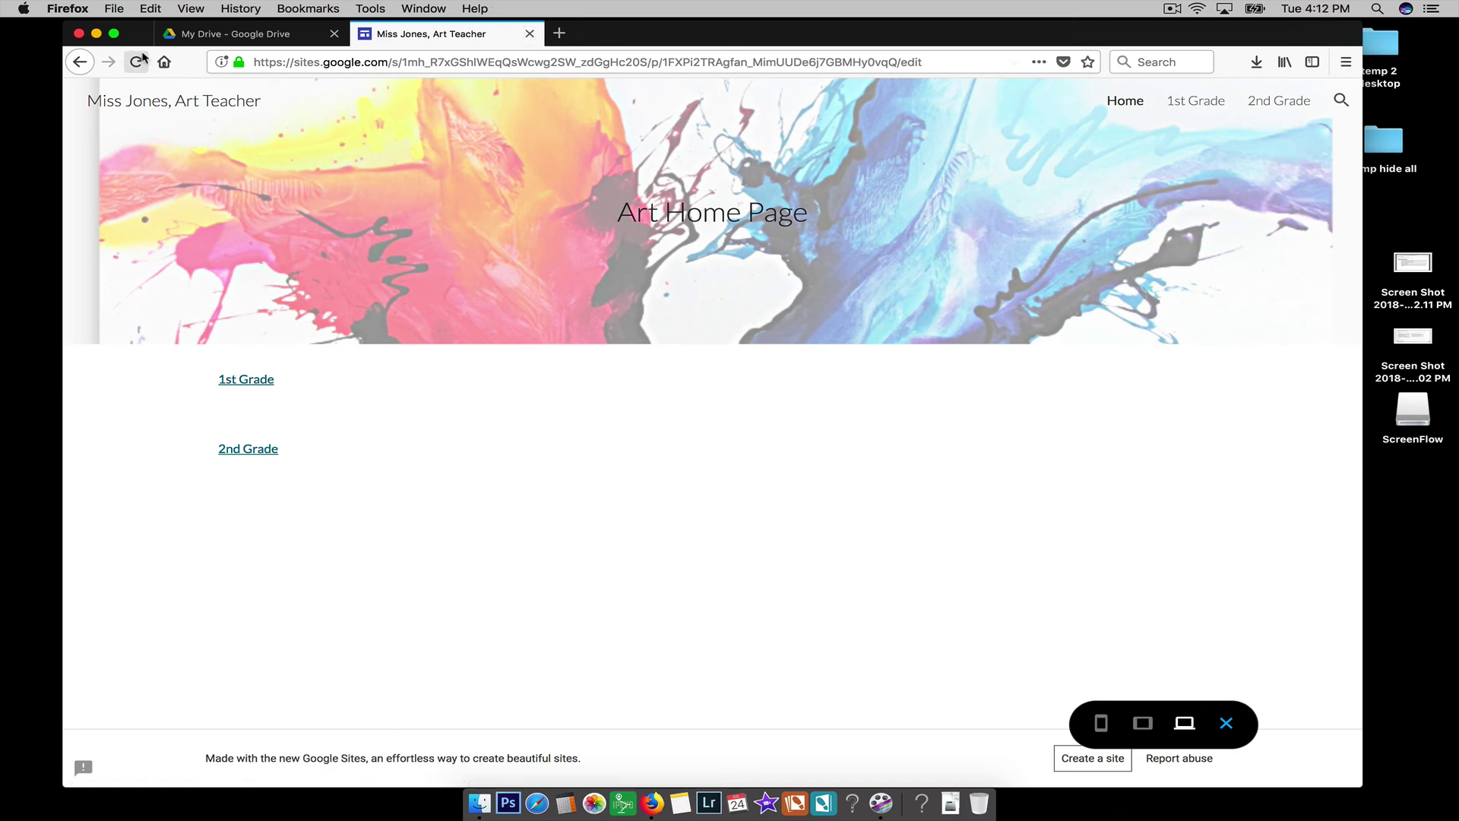
pyautogui.click(87, 64)
pyautogui.click(80, 62)
pyautogui.click(83, 63)
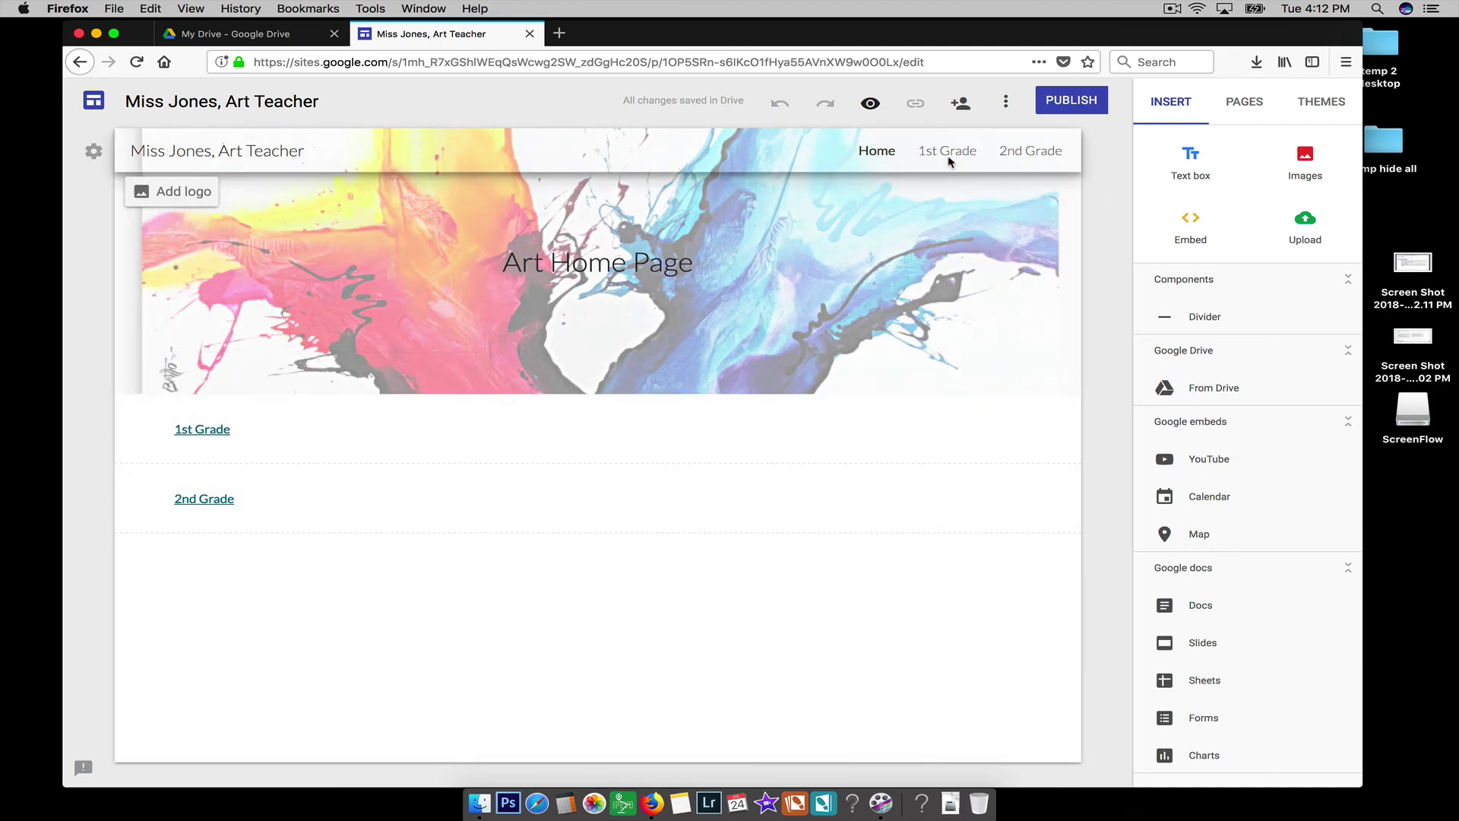
# Check the site's sharing settings and save the publishing visibility as "Anyone can find and view the published version"
pyautogui.click(961, 104)
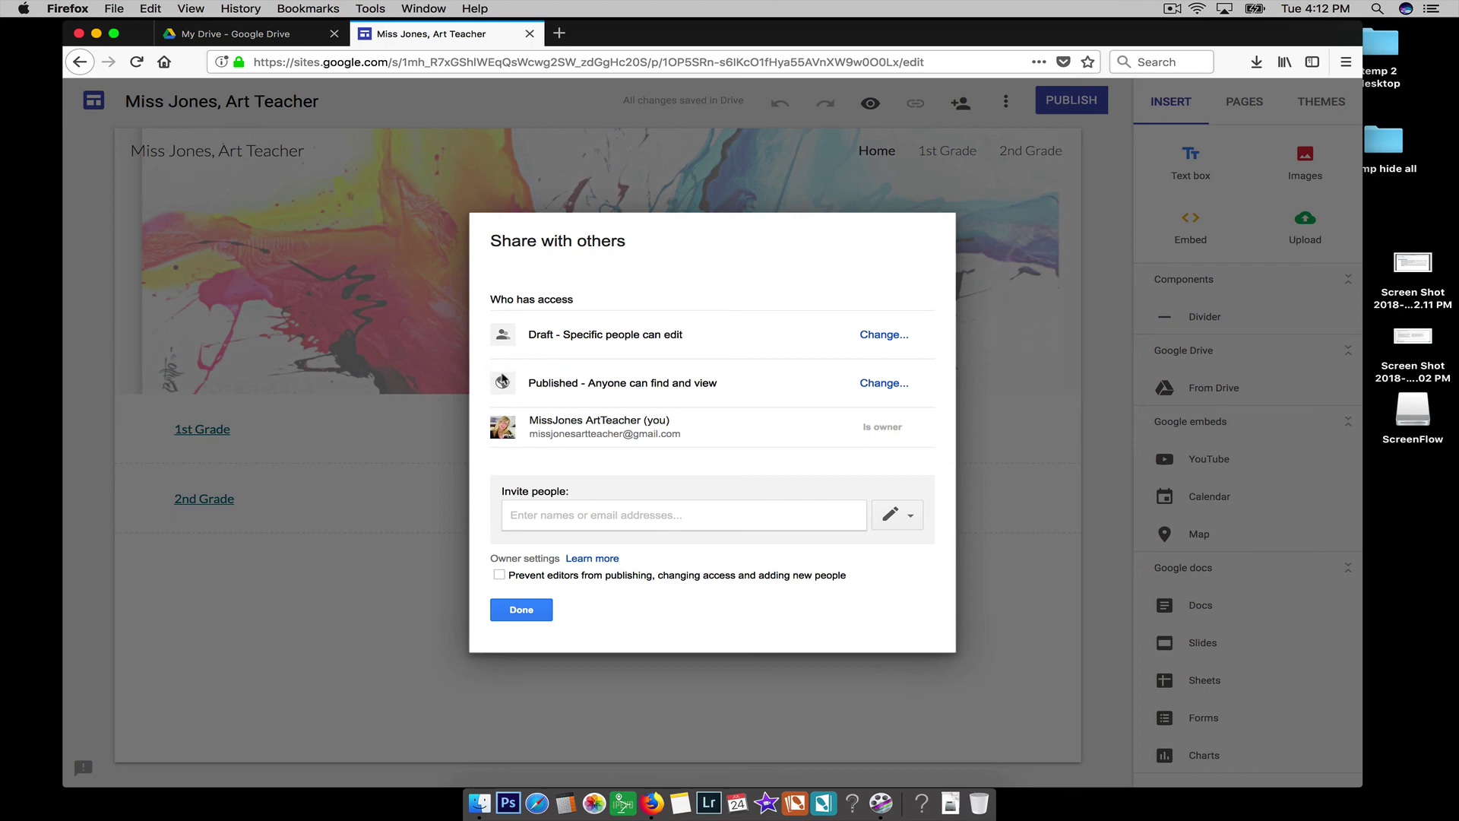
pyautogui.click(880, 384)
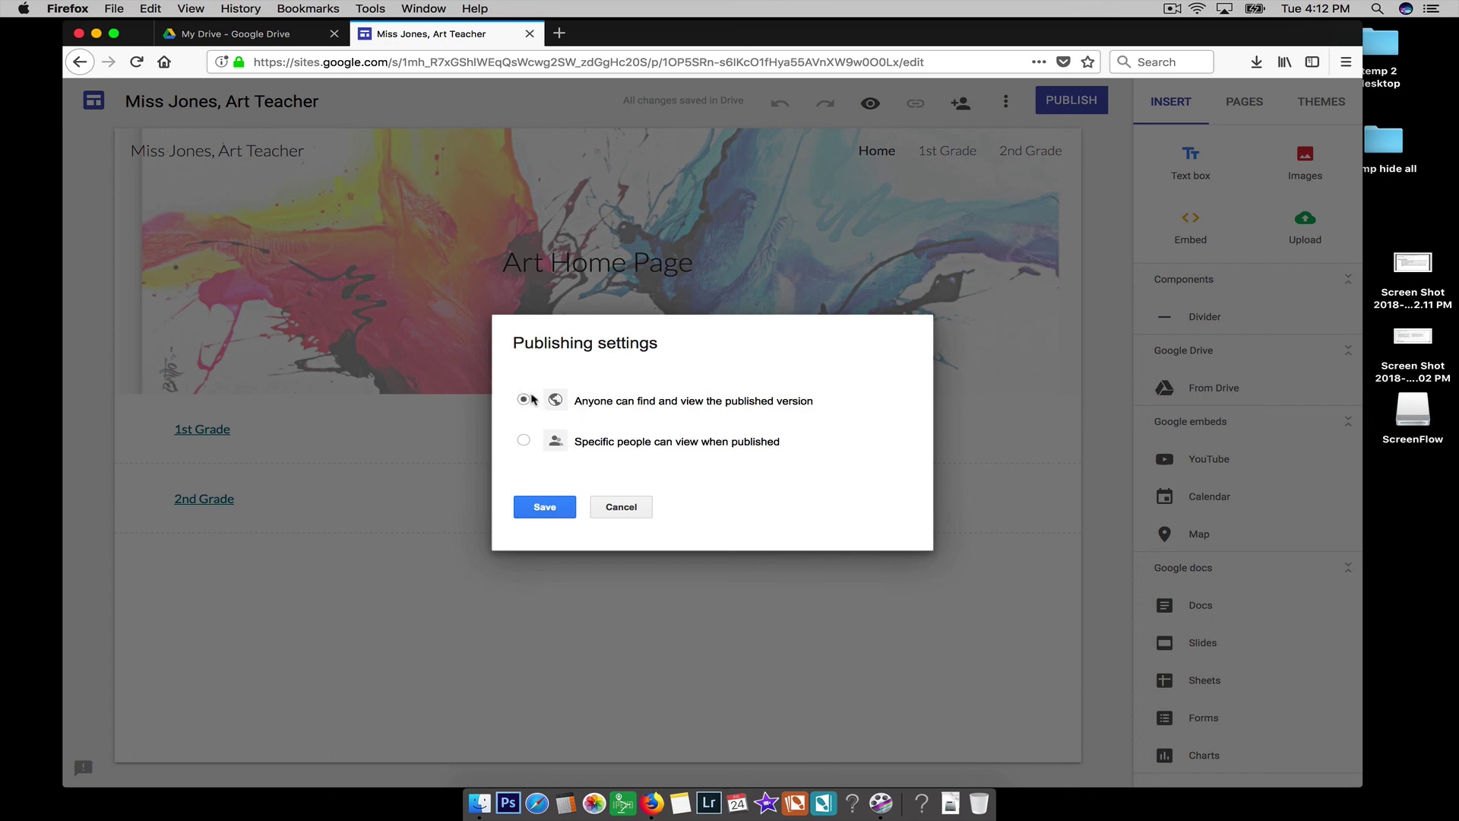
pyautogui.click(559, 505)
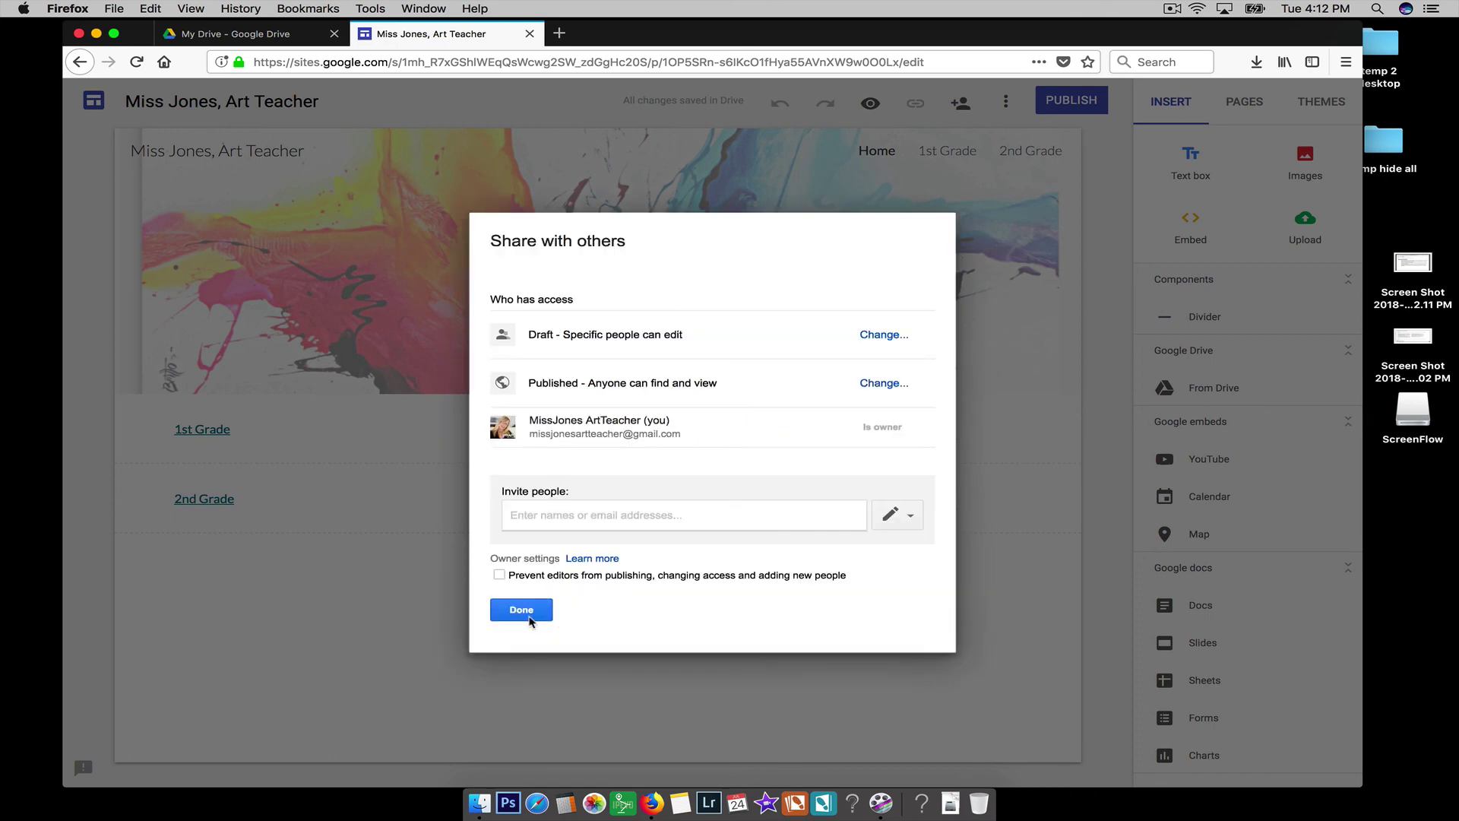
pyautogui.click(522, 611)
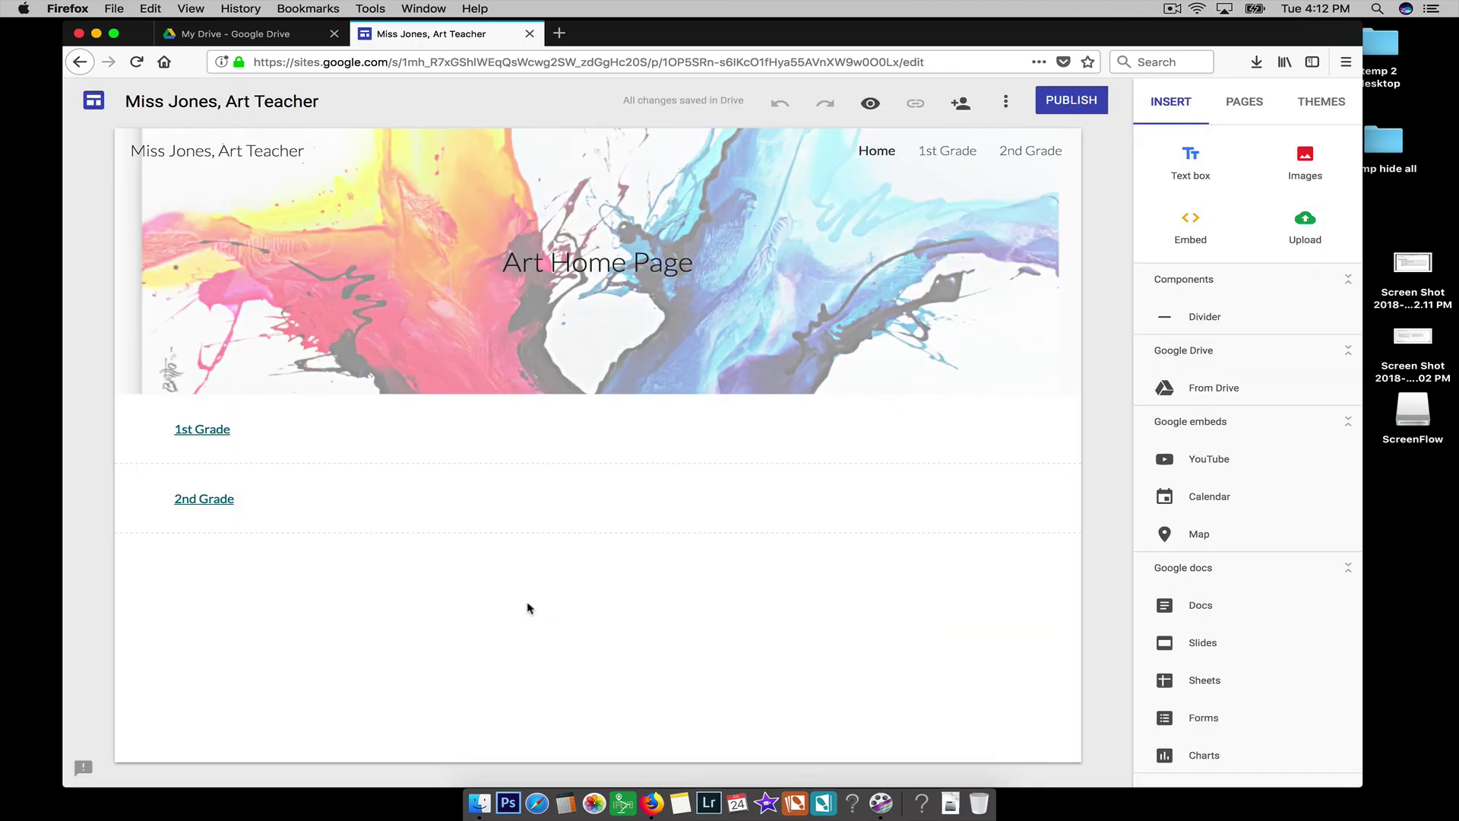
# Move the browser window down to uncover the upper part of the desktop
pyautogui.moveTo(664, 38); pyautogui.dragTo(595, 301)
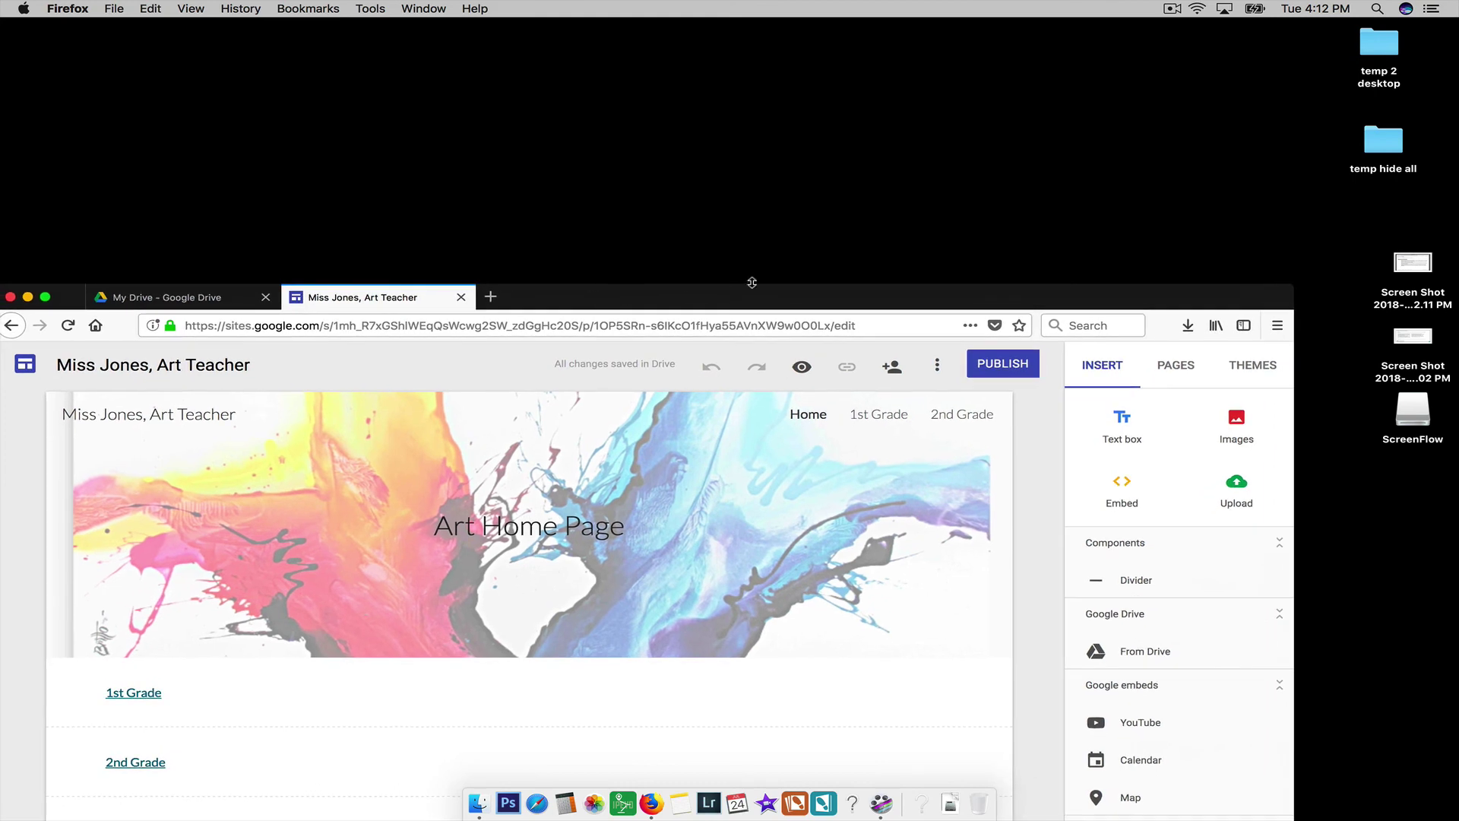